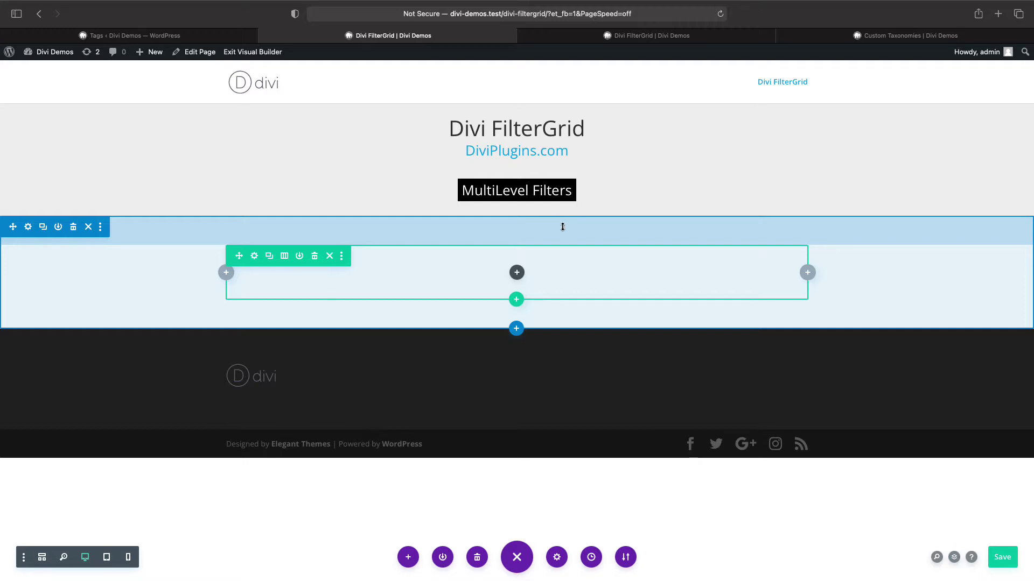
# Step: Insert a Divi FilterGrid module into the empty row
pyautogui.click(517, 272)
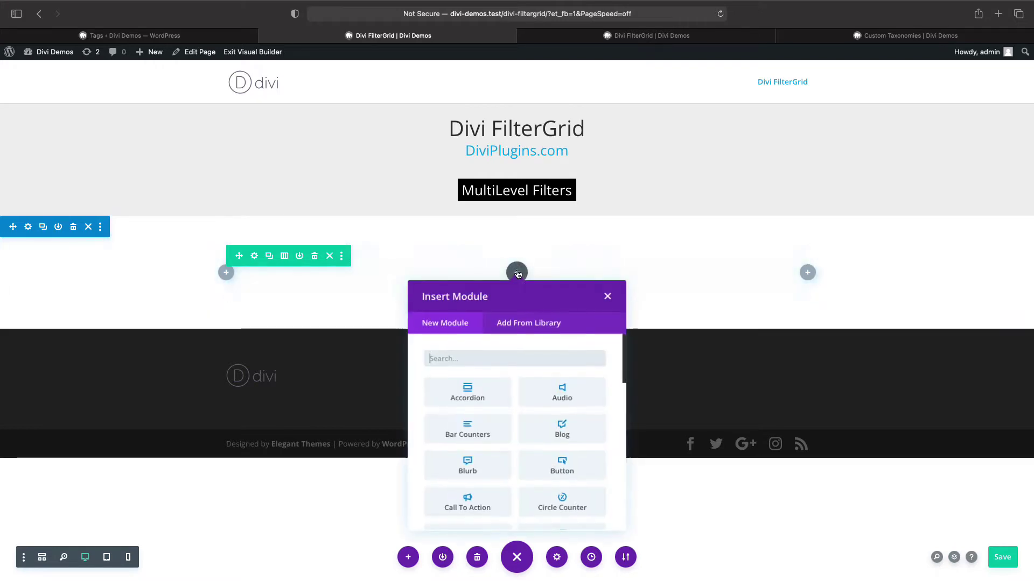
pyautogui.scroll(-3, 491, 426)
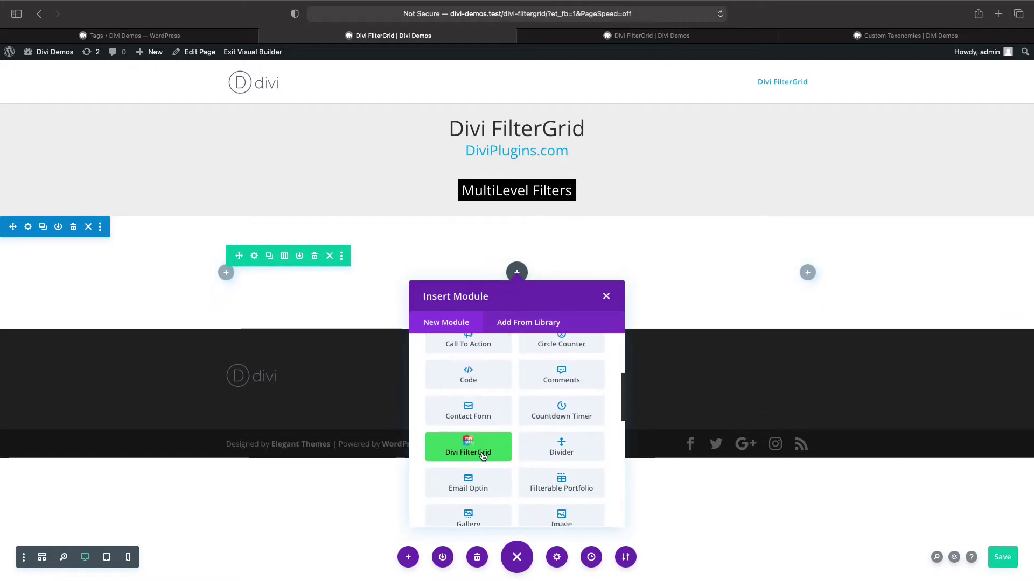
pyautogui.click(483, 456)
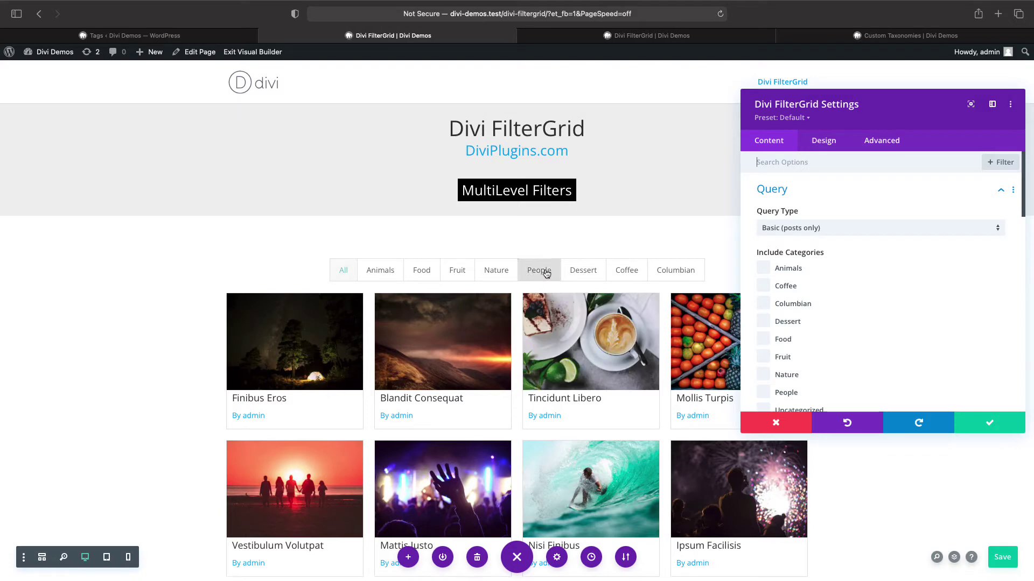
# Step: Save the page with the FilterGrid showing a post grid and category filter buttons
pyautogui.hotkey('ctrl', 's')
pyautogui.moveTo(827, 258)
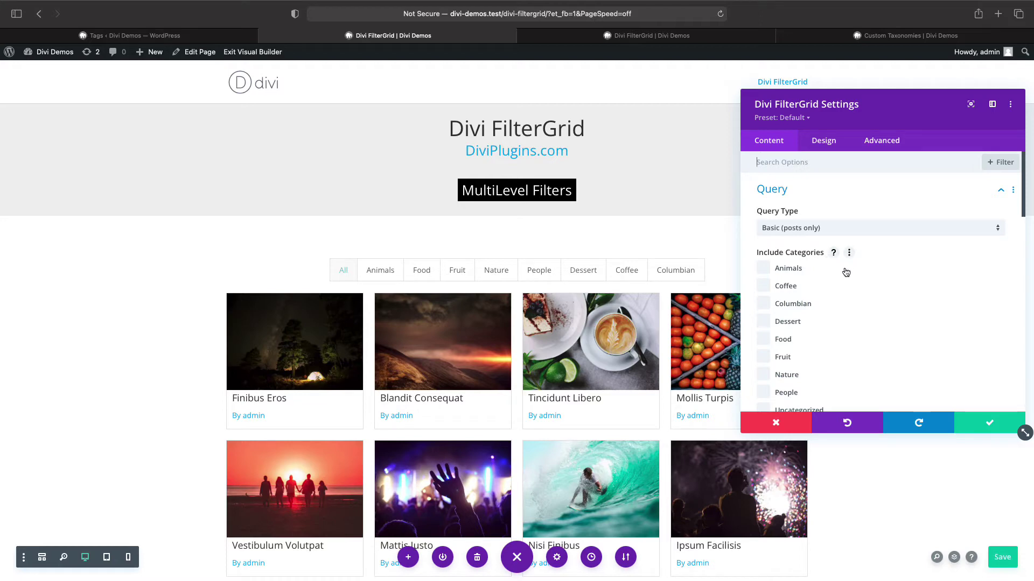
pyautogui.click(846, 230)
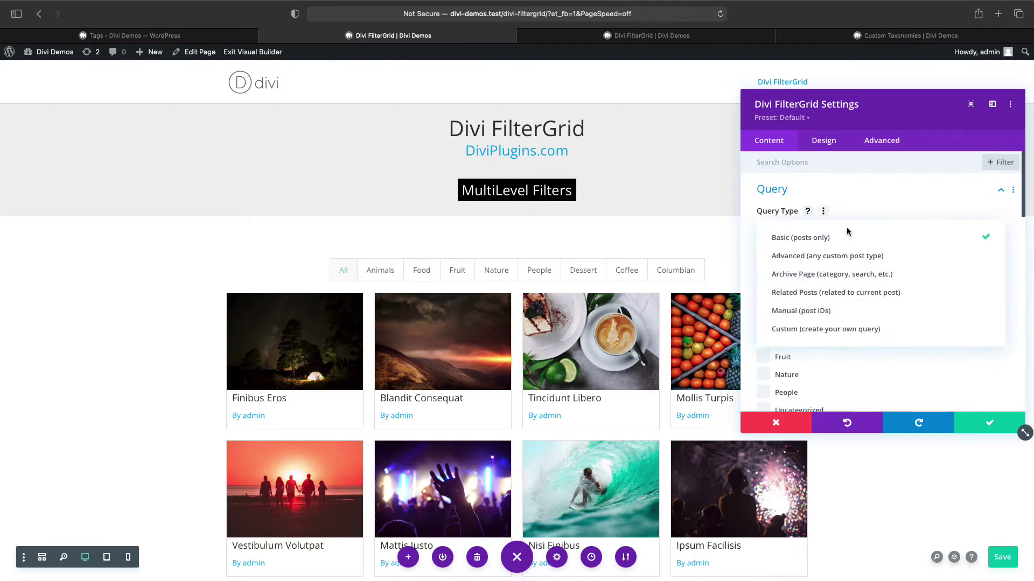
# Step: Set Query Type to Advanced (any custom post type), leaving the post types unchanged
pyautogui.click(807, 254)
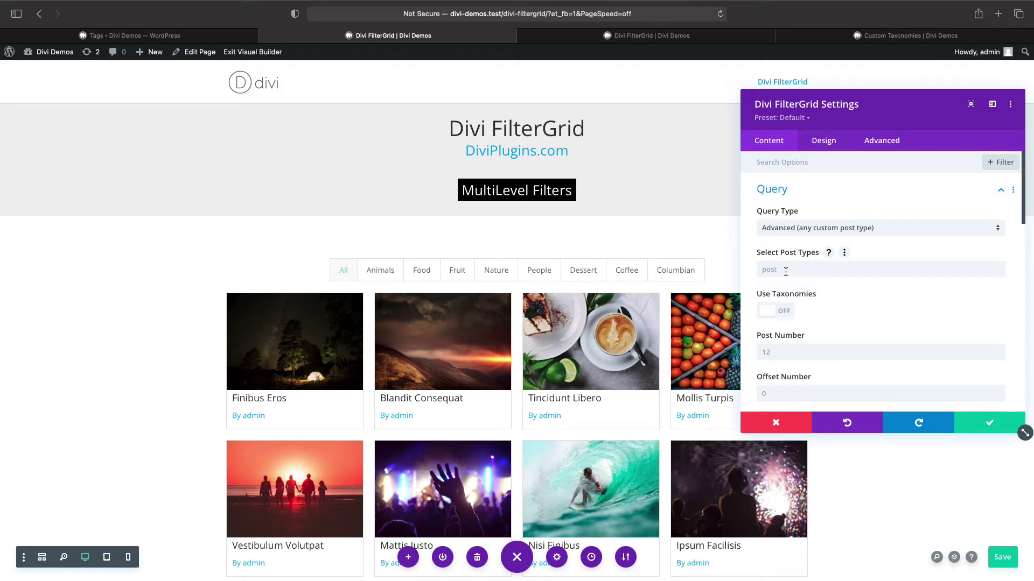
pyautogui.click(785, 271)
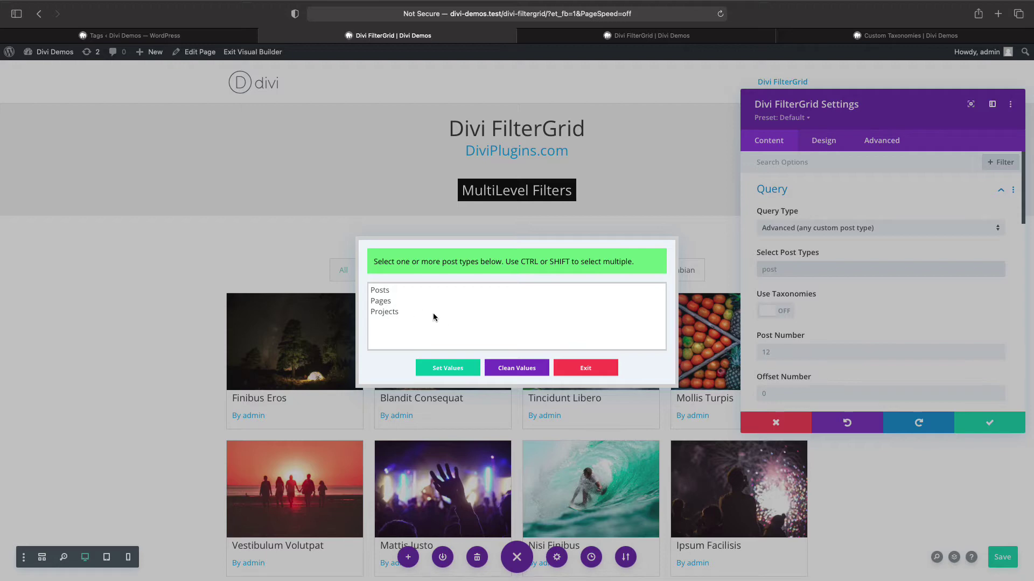
pyautogui.click(576, 368)
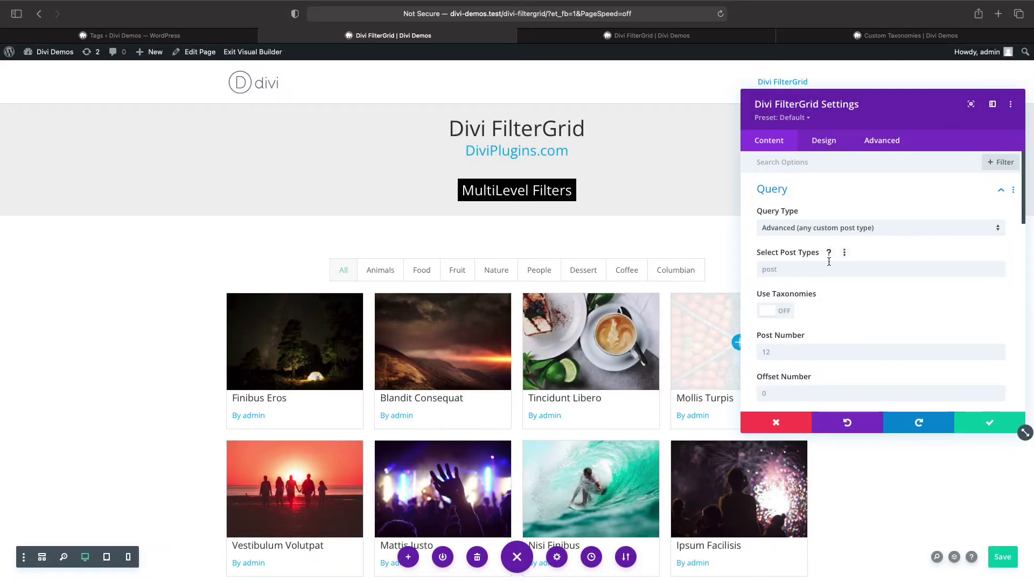
# Step: Review the FilterGrid's Filters settings
pyautogui.click(847, 192)
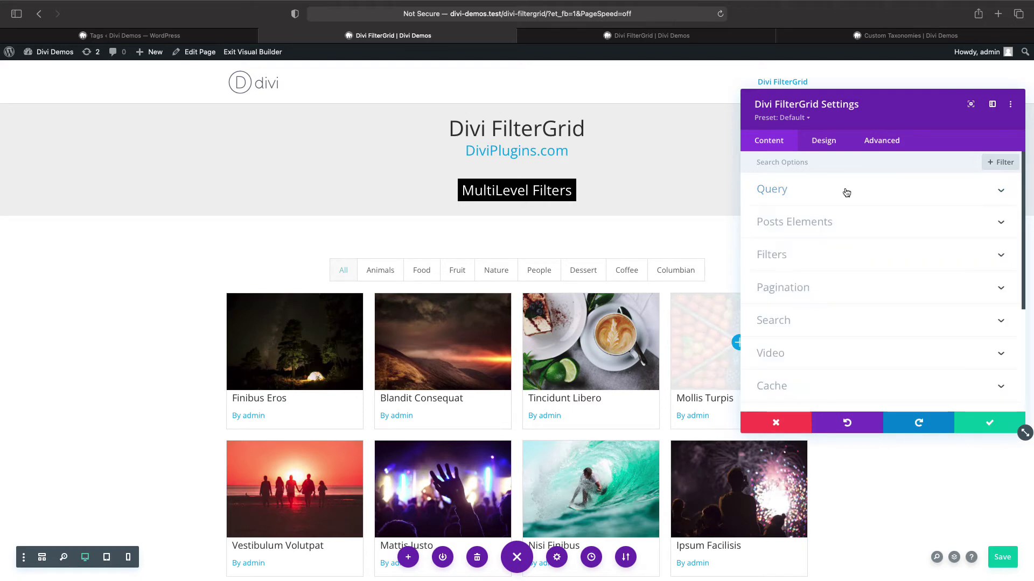
pyautogui.click(806, 260)
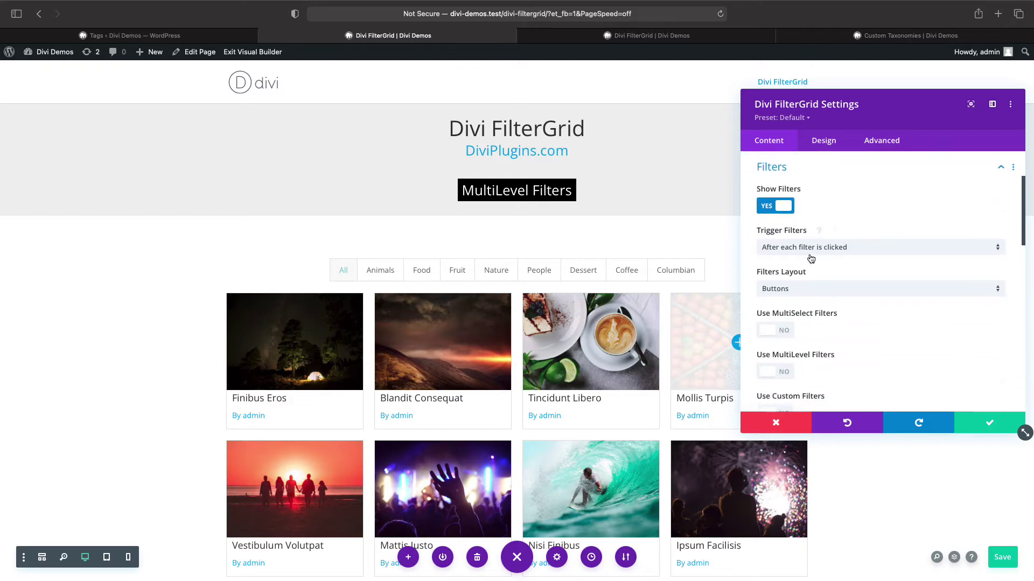
pyautogui.scroll(-2, 860, 296)
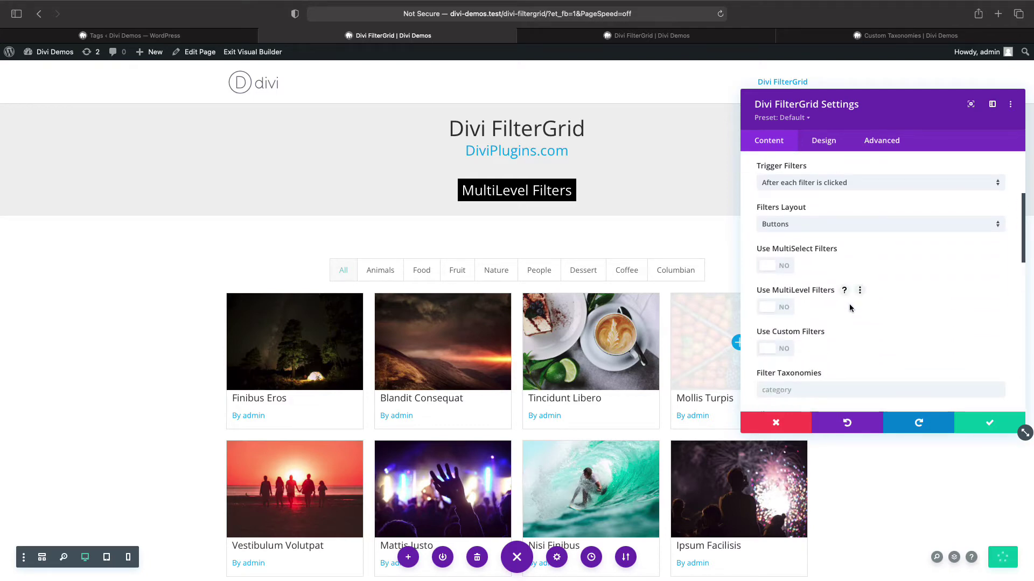
pyautogui.scroll(5, 848, 305)
pyautogui.click(853, 257)
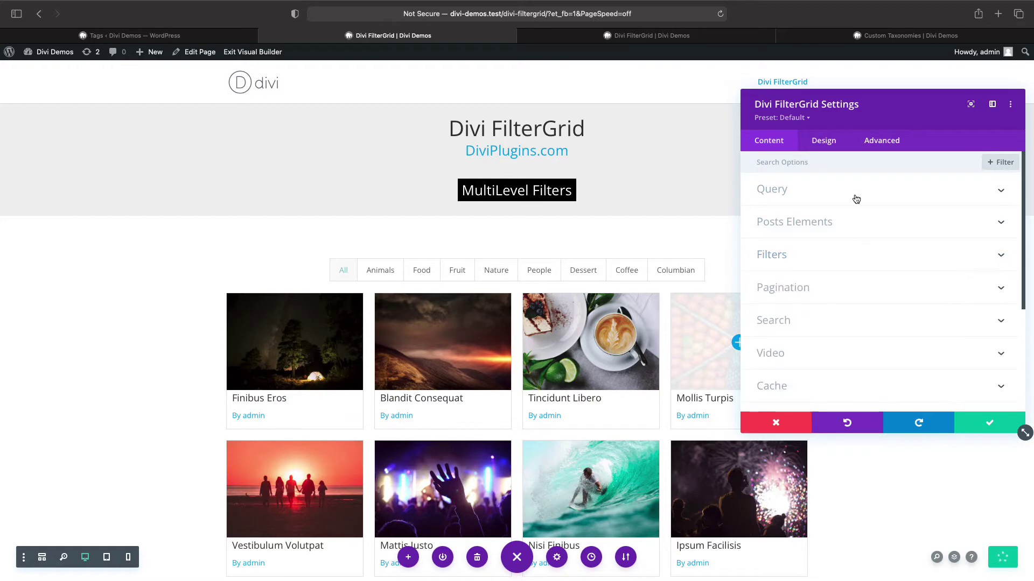
# Step: Set Query Type back to Basic (posts only), then recheck Filters and Query
pyautogui.click(856, 199)
pyautogui.click(814, 229)
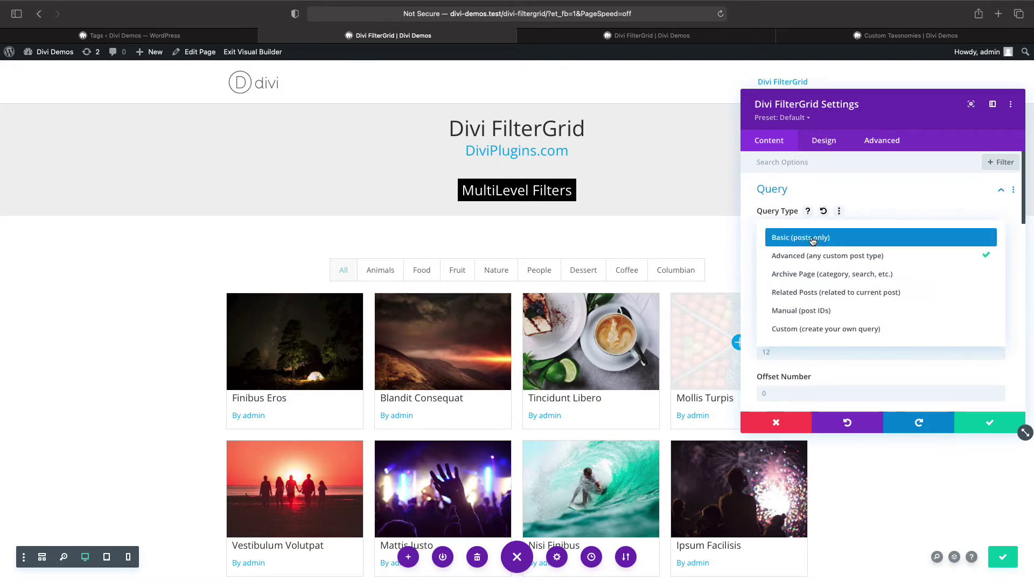
pyautogui.click(812, 239)
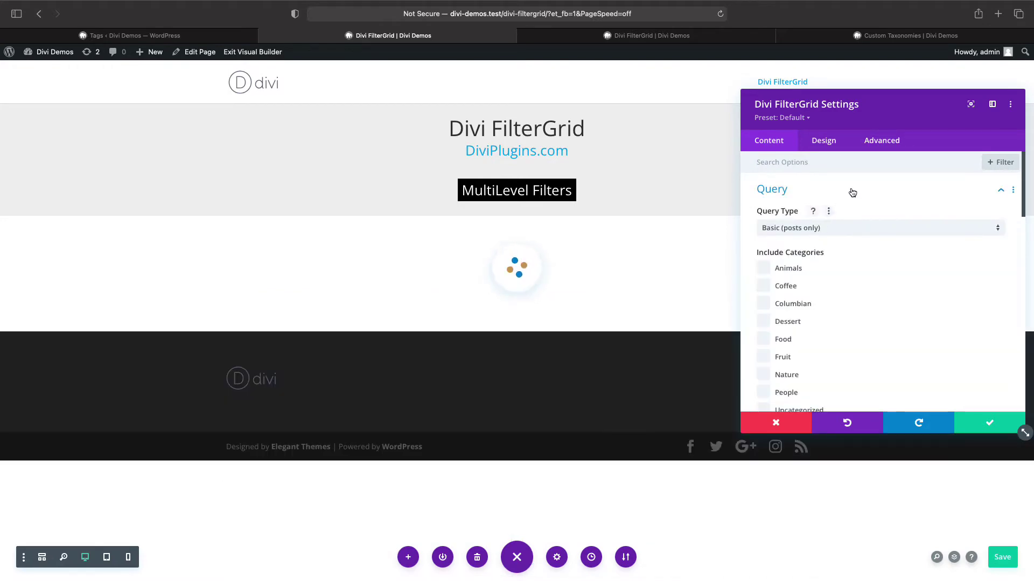
pyautogui.click(852, 193)
pyautogui.click(810, 260)
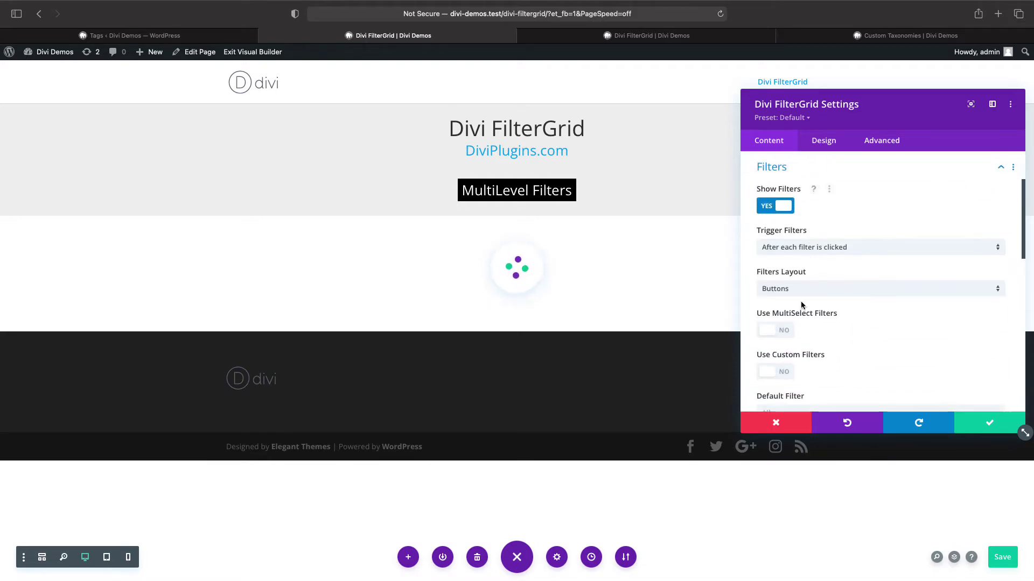
pyautogui.scroll(-1, 797, 304)
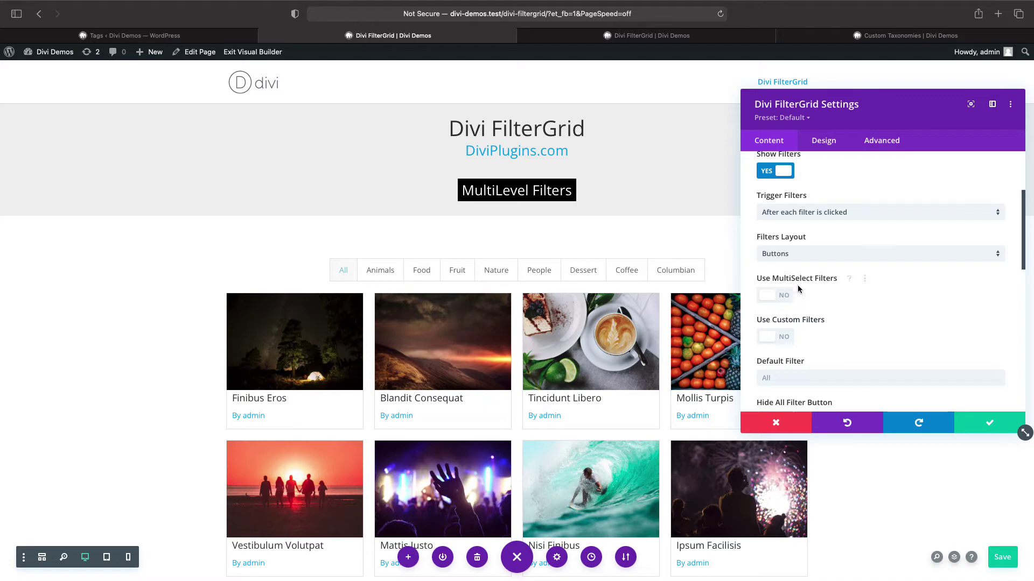
pyautogui.scroll(5, 802, 296)
pyautogui.click(840, 193)
# Step: Switch Query Type to Advanced (any custom post type) and find Use MultiLevel Filters under Filters
pyautogui.click(803, 228)
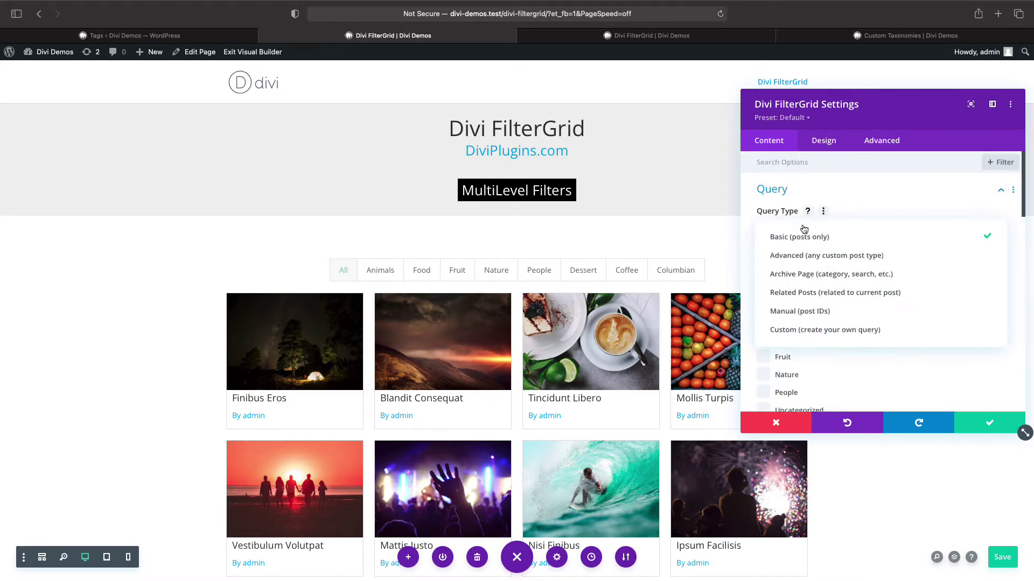
pyautogui.click(798, 257)
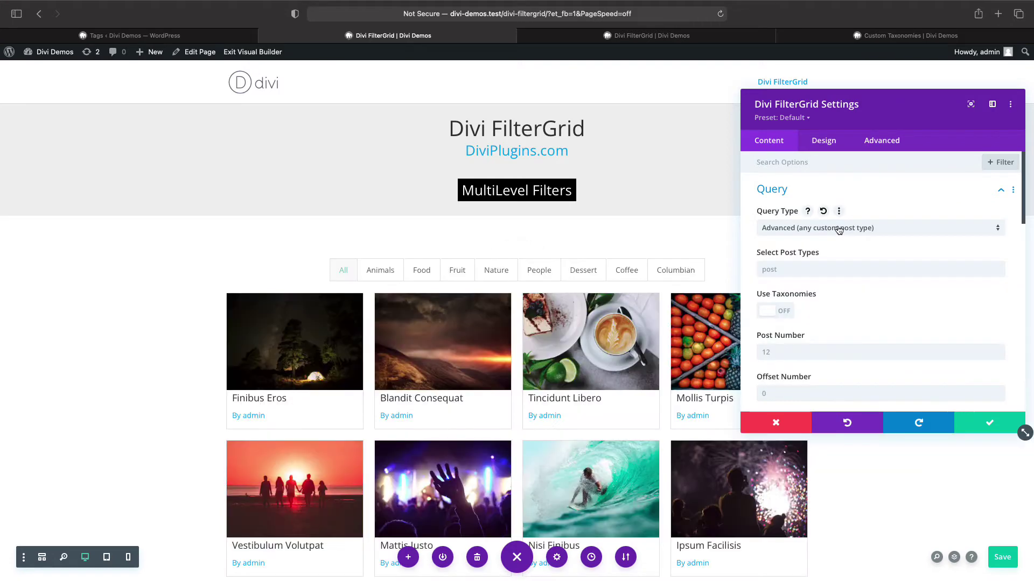
pyautogui.click(937, 191)
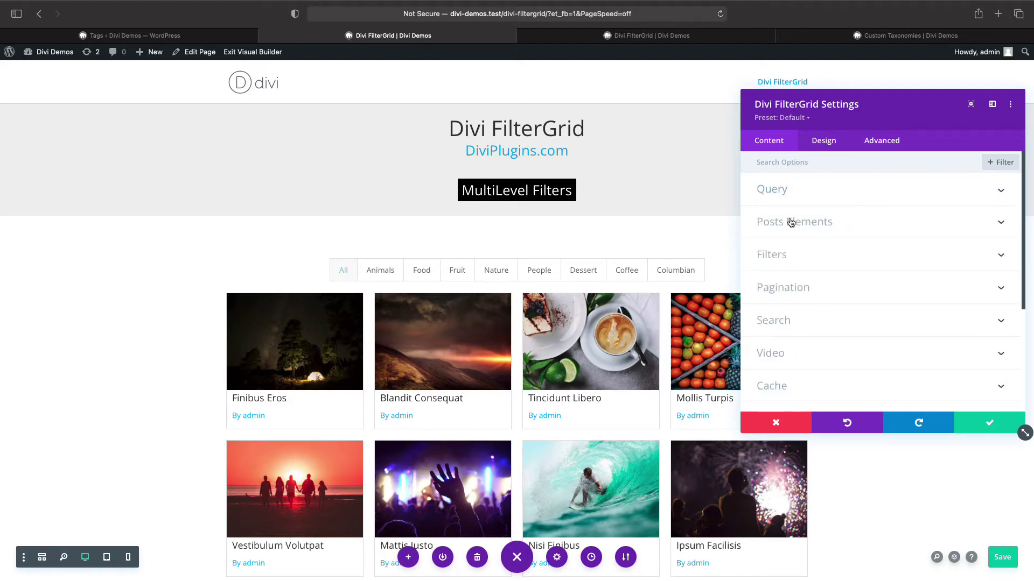
pyautogui.click(795, 260)
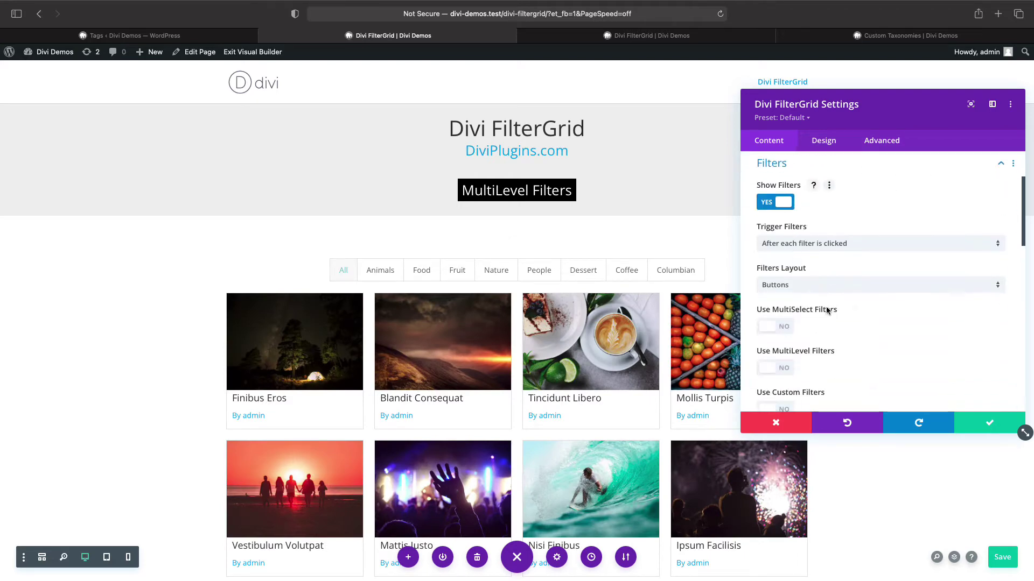
pyautogui.scroll(-3, 807, 280)
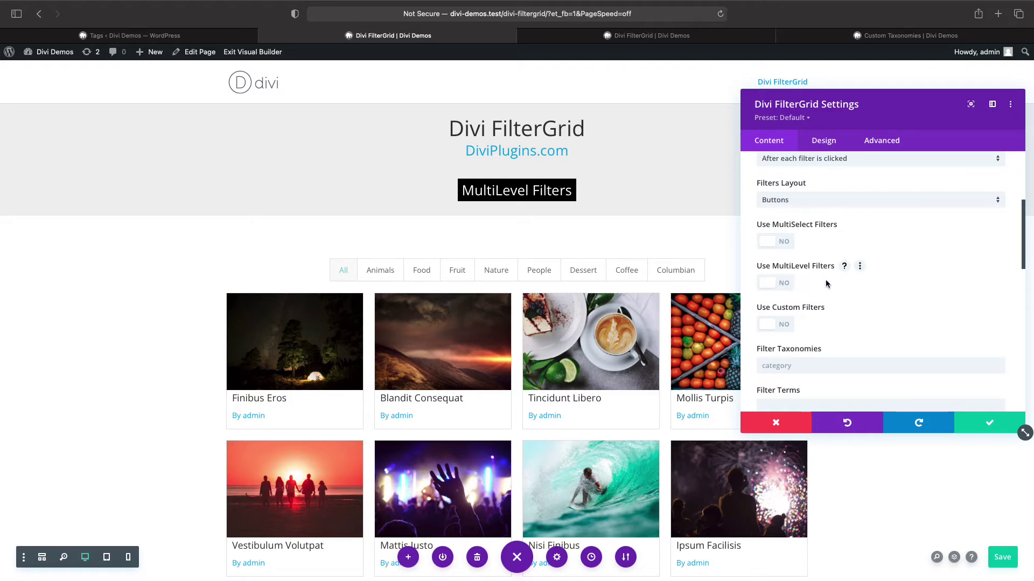
pyautogui.scroll(-3, 808, 284)
# Step: Try Tags (post_tag) as the filter taxonomy, then reset it to the default category
pyautogui.click(791, 295)
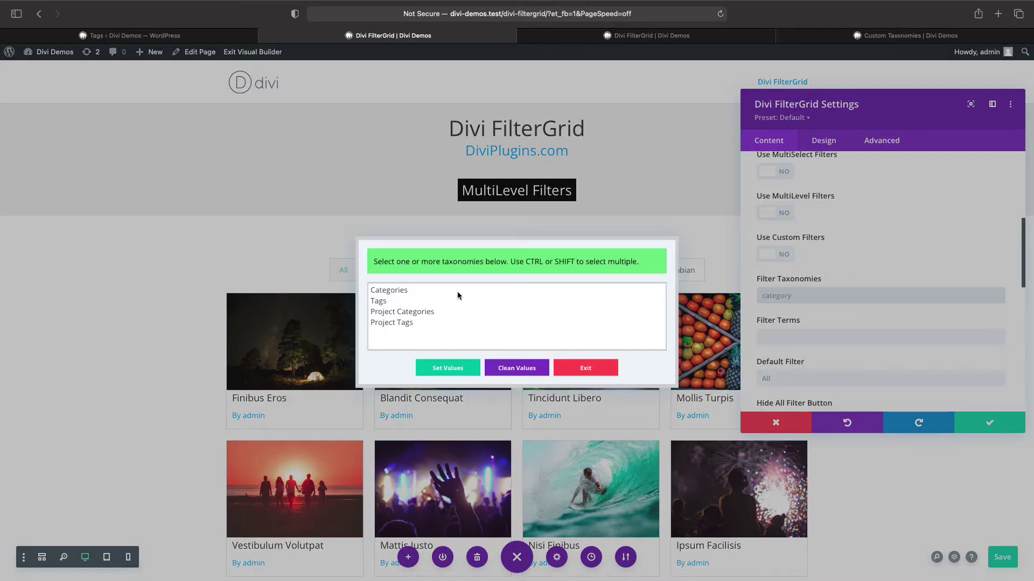
pyautogui.click(384, 302)
pyautogui.click(461, 369)
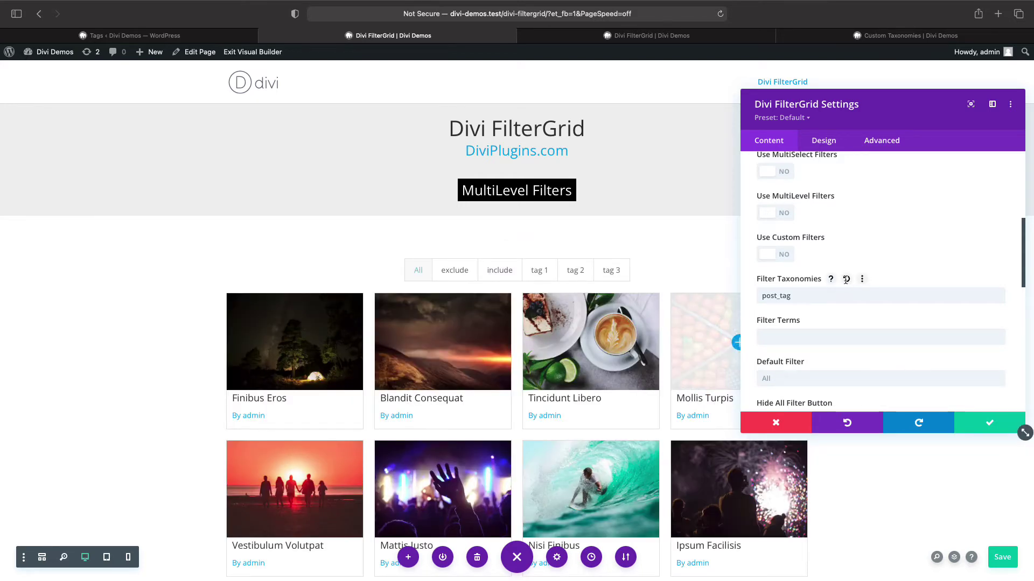
pyautogui.click(845, 279)
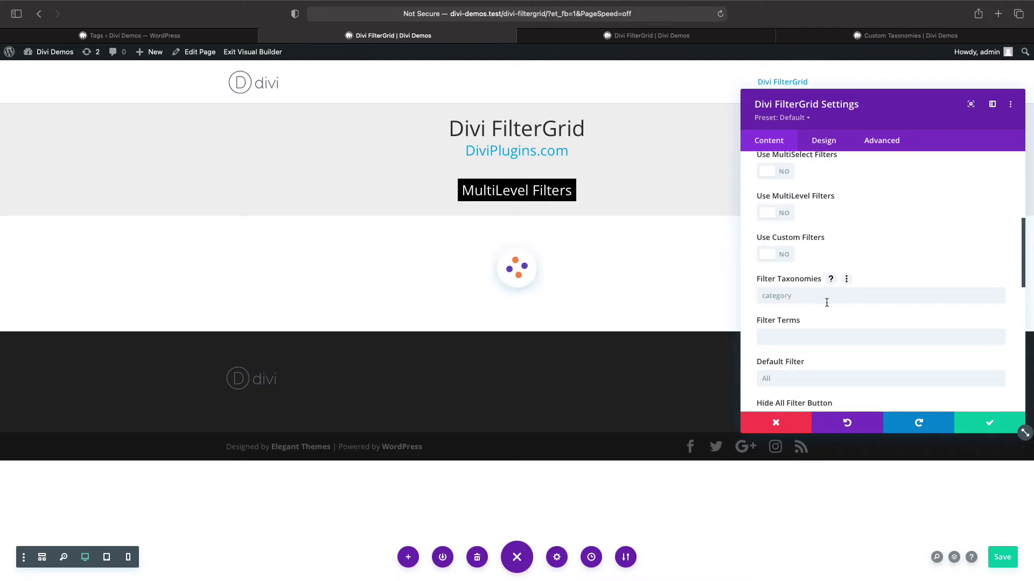
# Step: Turn Use MultiLevel Filters on and scroll to the MultiLevel Taxonomies field
pyautogui.scroll(1, 828, 304)
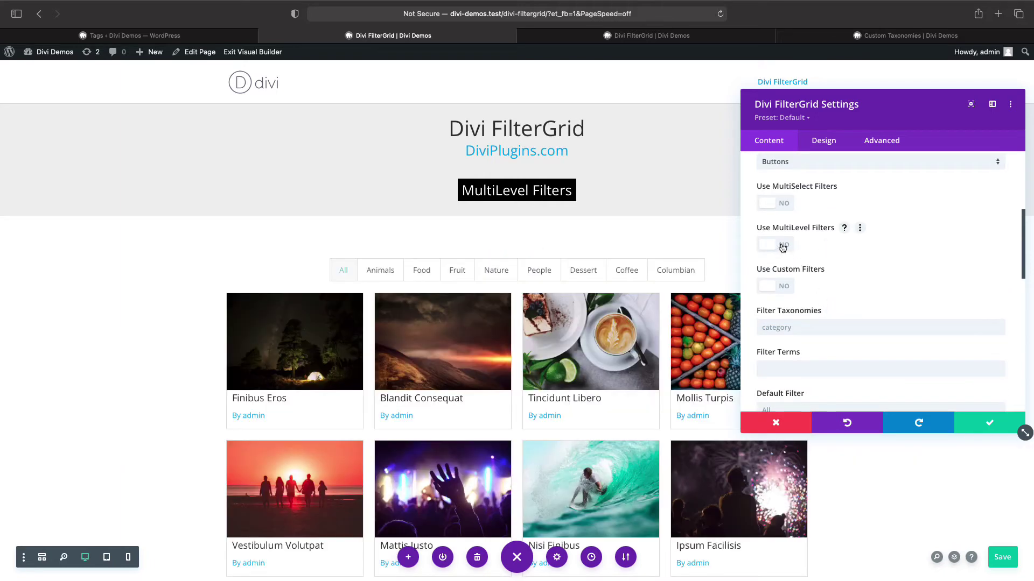
pyautogui.click(782, 246)
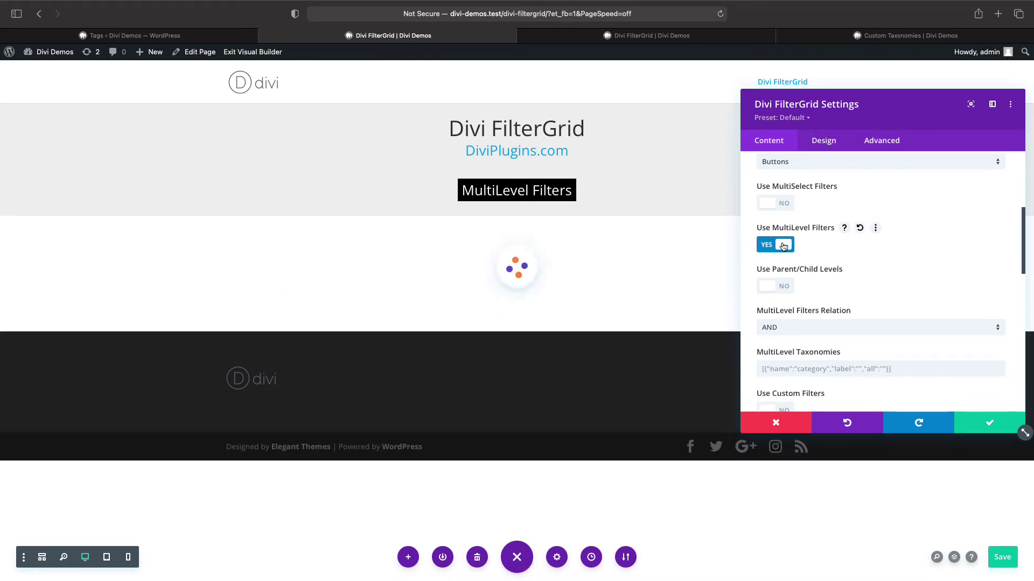
pyautogui.scroll(-1, 768, 253)
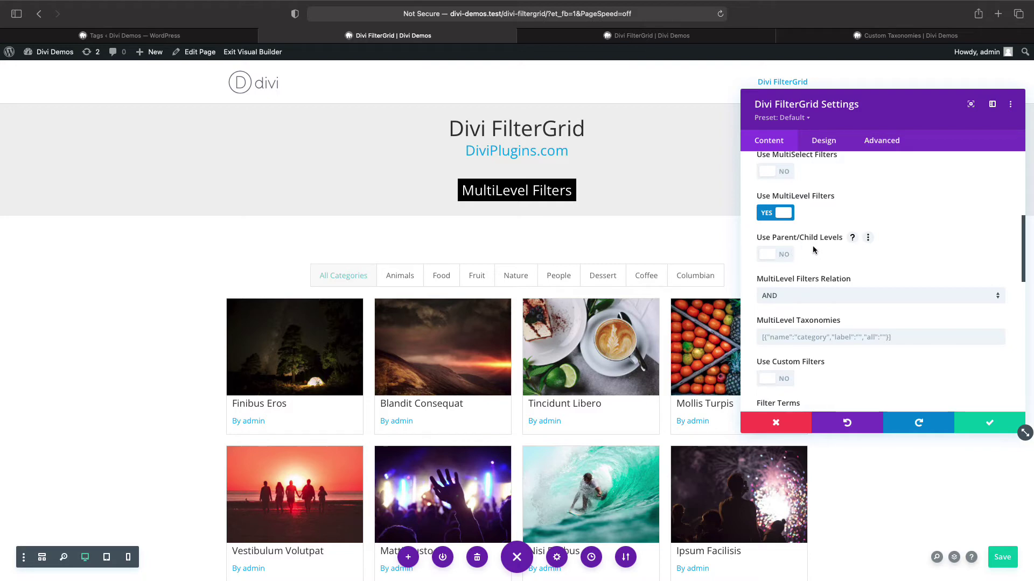
pyautogui.scroll(-3, 813, 249)
pyautogui.scroll(-1, 815, 251)
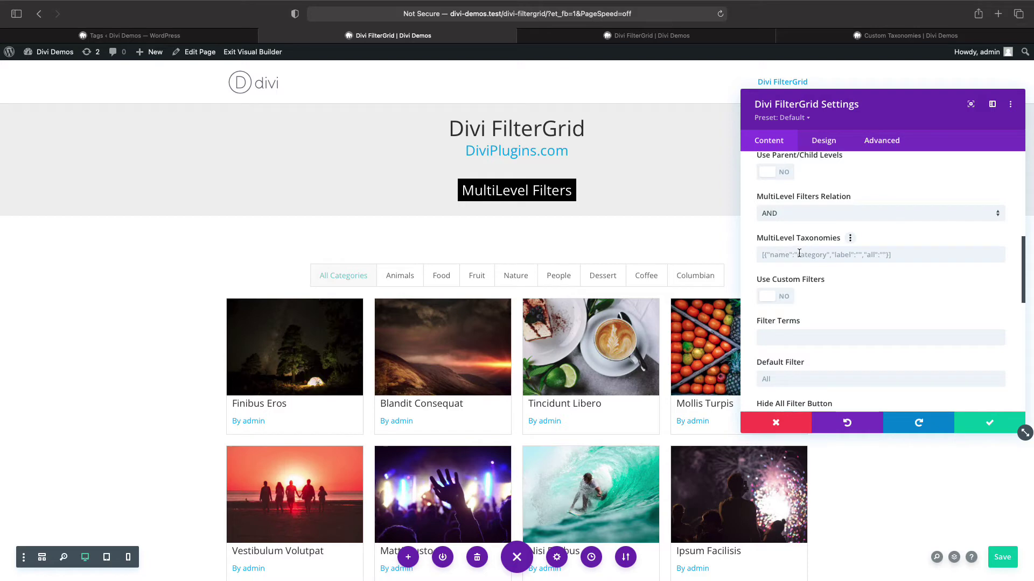
# Step: Add Categories and Tags as MultiLevel Taxonomies levels and apply them
pyautogui.click(803, 255)
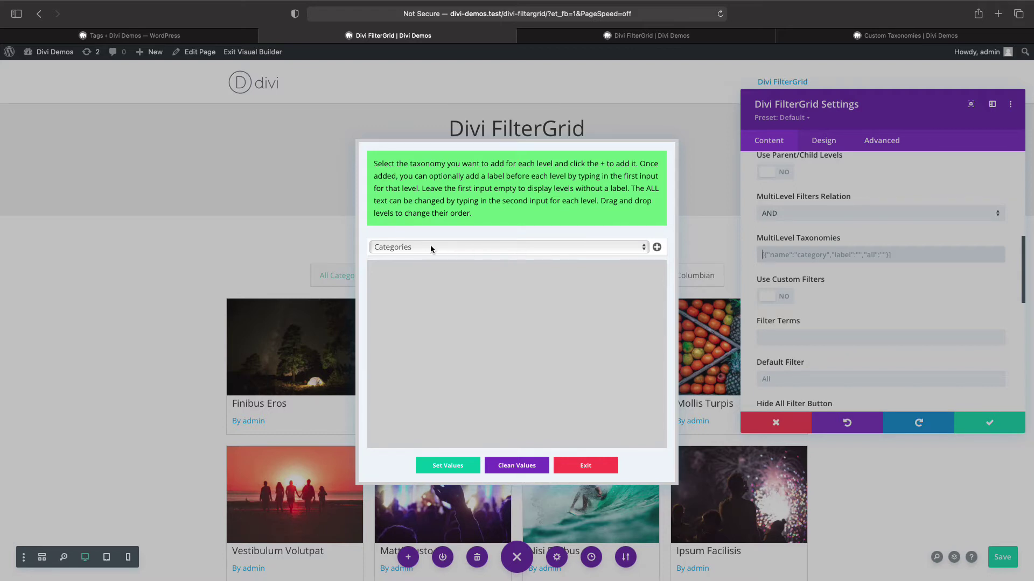
pyautogui.click(657, 248)
pyautogui.click(560, 250)
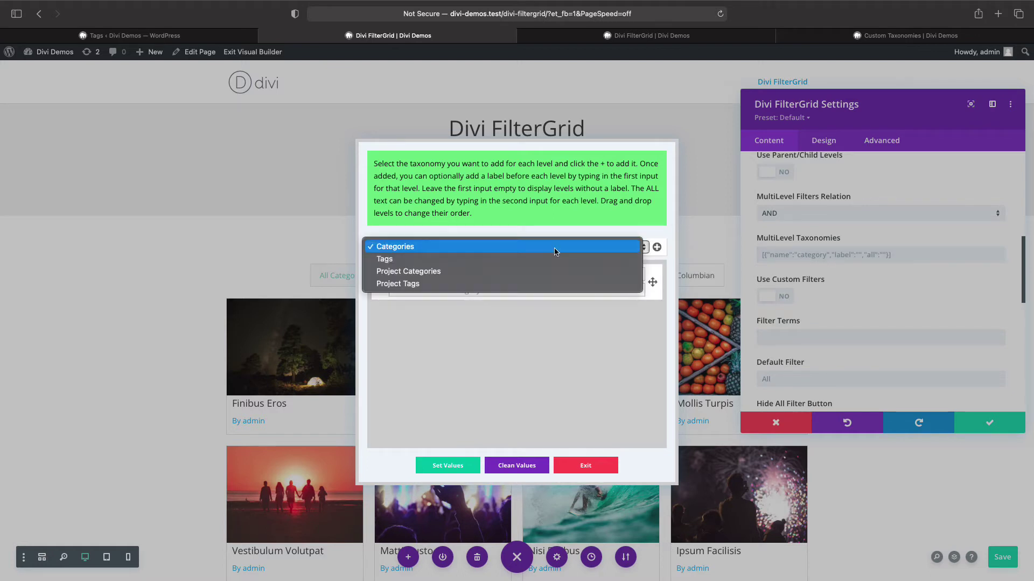
pyautogui.click(457, 260)
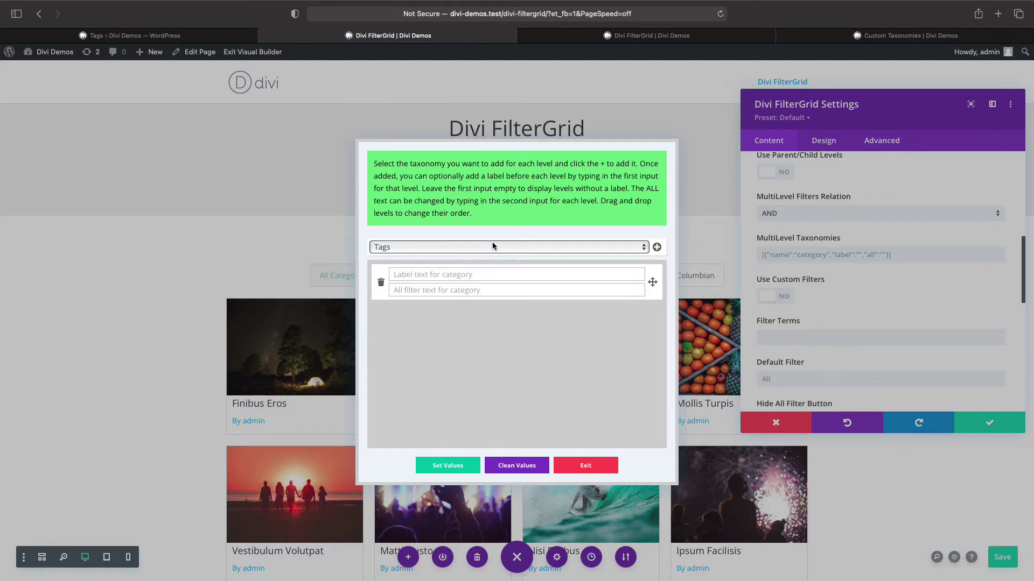
pyautogui.click(657, 248)
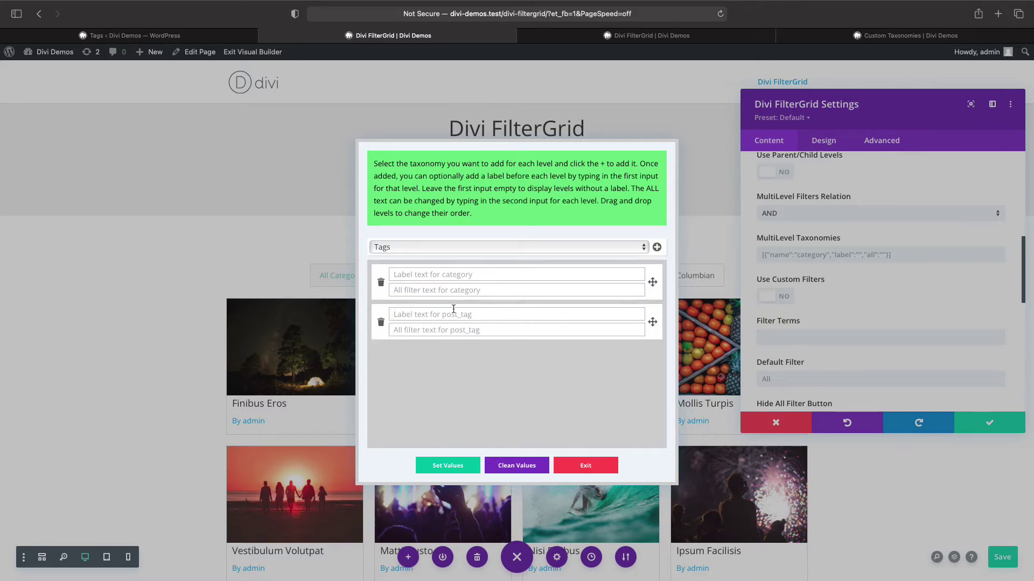
pyautogui.click(446, 466)
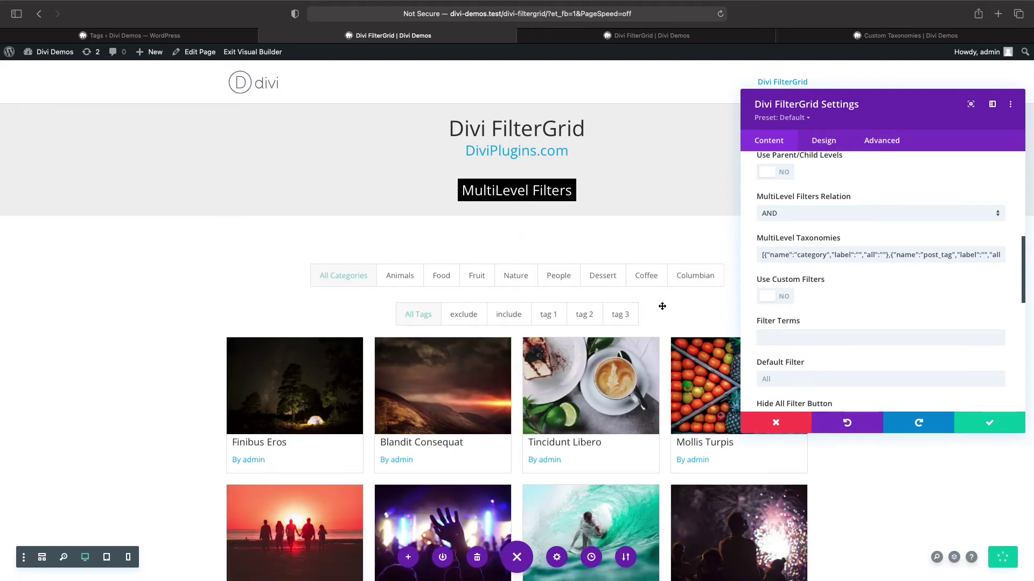
# Step: Label the category level 'Select a Category' with 'All' as its reset text
pyautogui.scroll(-2, 350, 237)
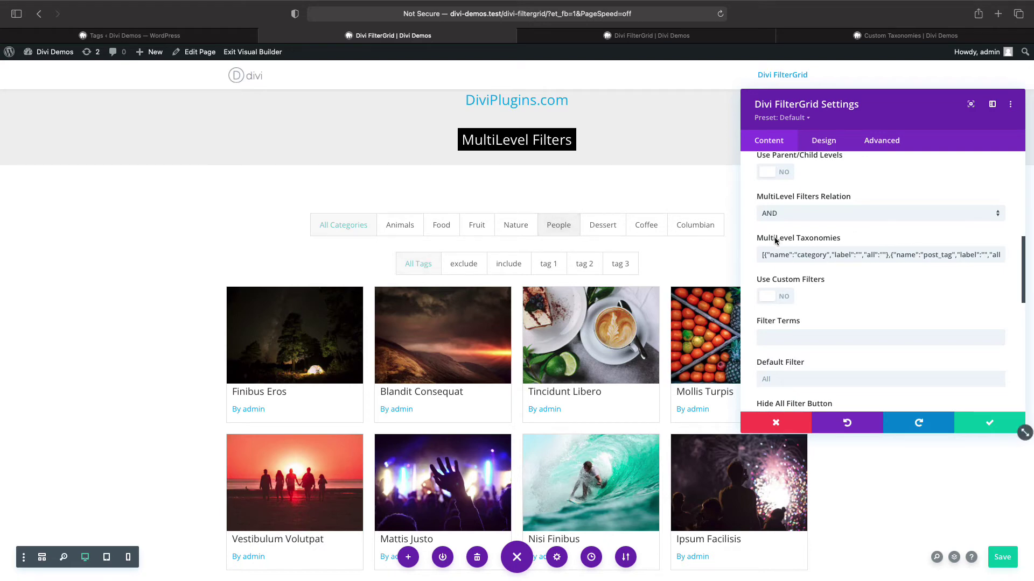
pyautogui.click(794, 256)
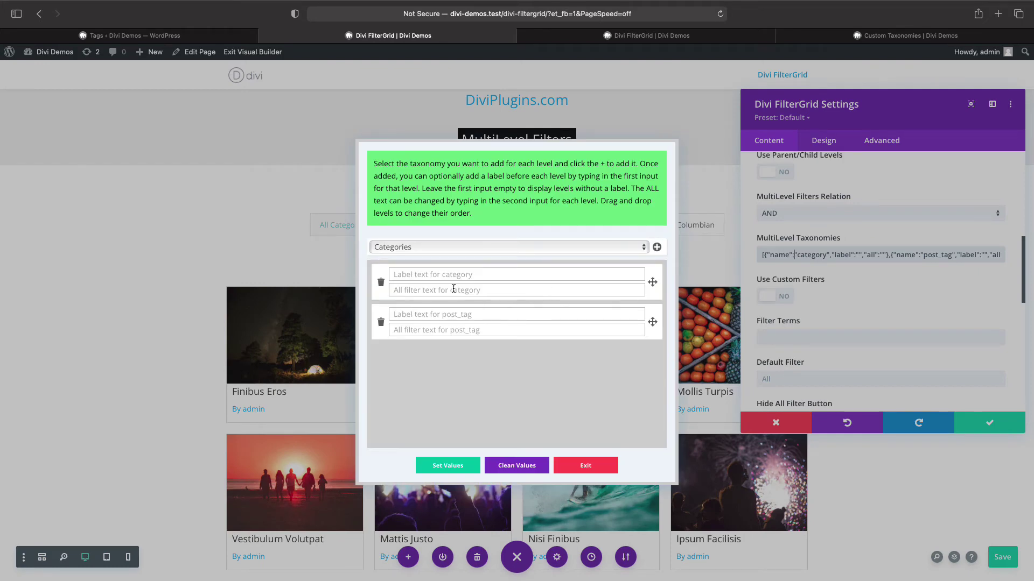
pyautogui.click(457, 276)
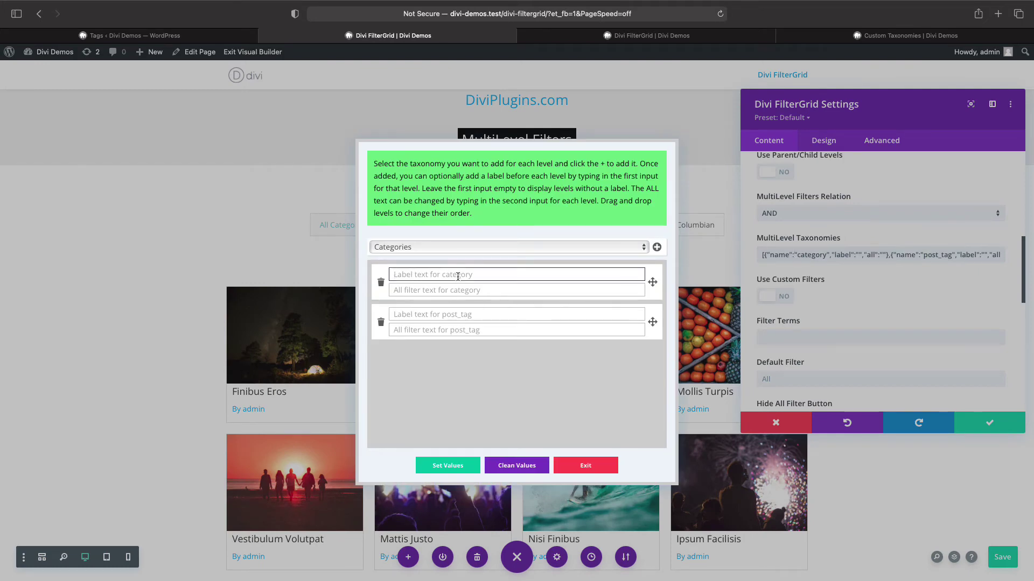
pyautogui.write('Select a Category')
pyautogui.click(451, 293)
pyautogui.write('All')
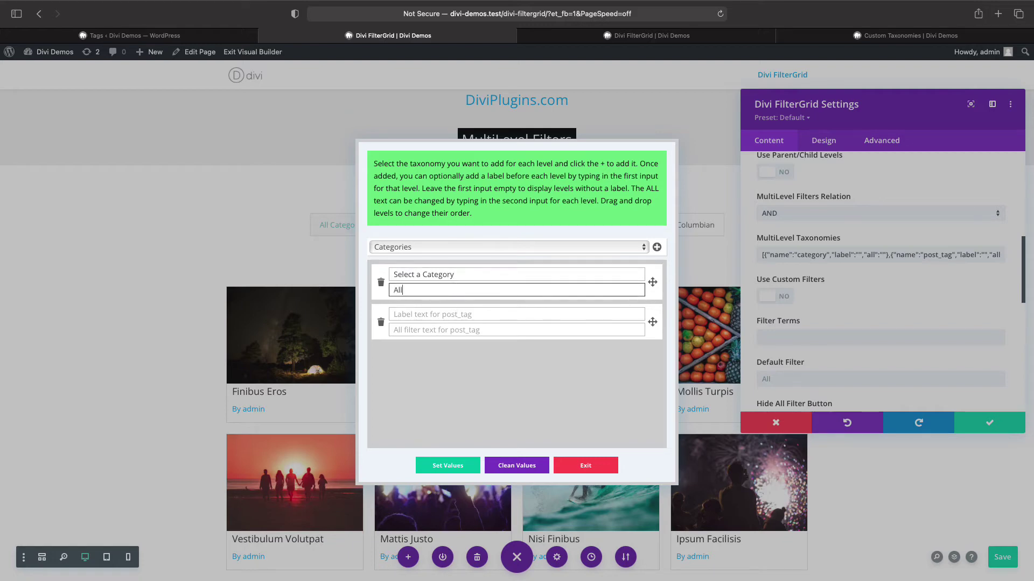
# Step: Label the tag level 'Select a Tag' with 'All', move it above Category, and apply
pyautogui.click(449, 317)
pyautogui.write('Select a Tag')
pyautogui.click(447, 330)
pyautogui.write('All')
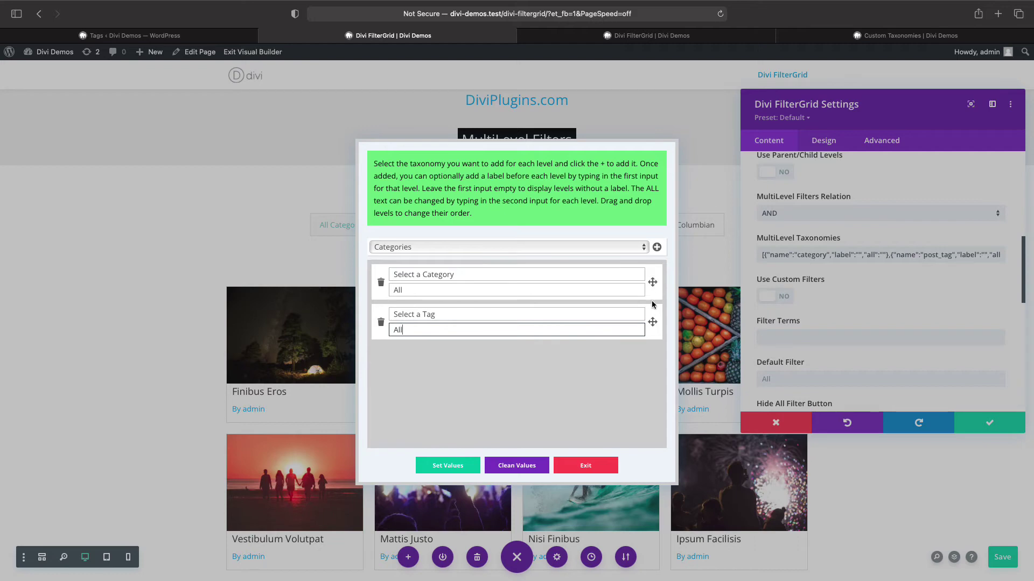
pyautogui.moveTo(652, 321); pyautogui.dragTo(651, 279)
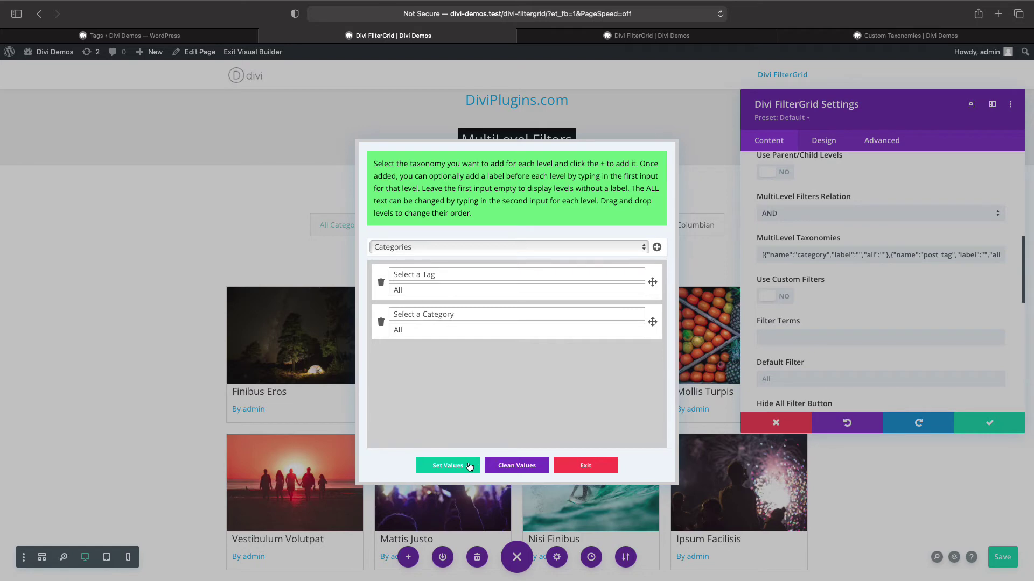
pyautogui.click(448, 466)
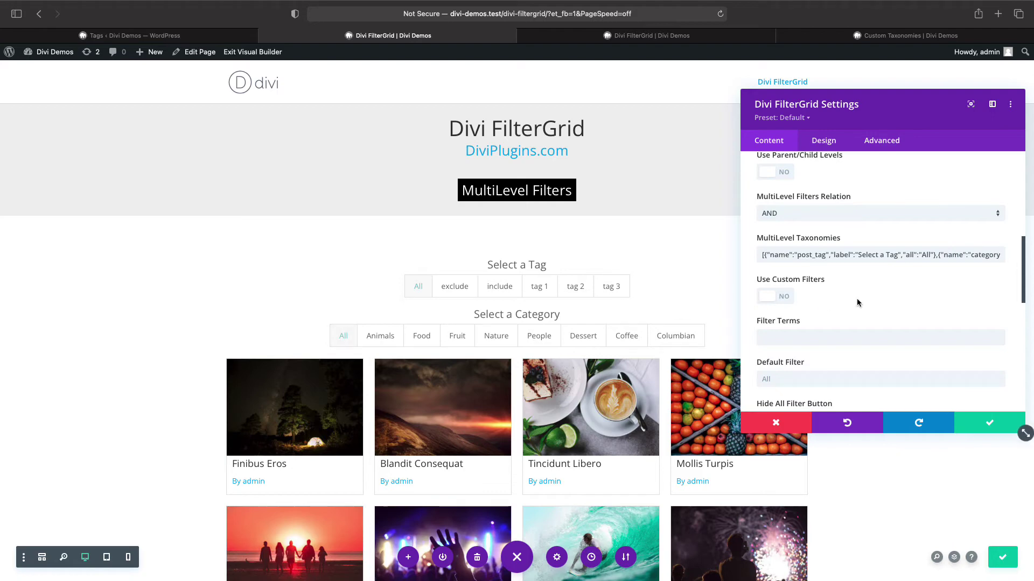
pyautogui.scroll(6, 848, 299)
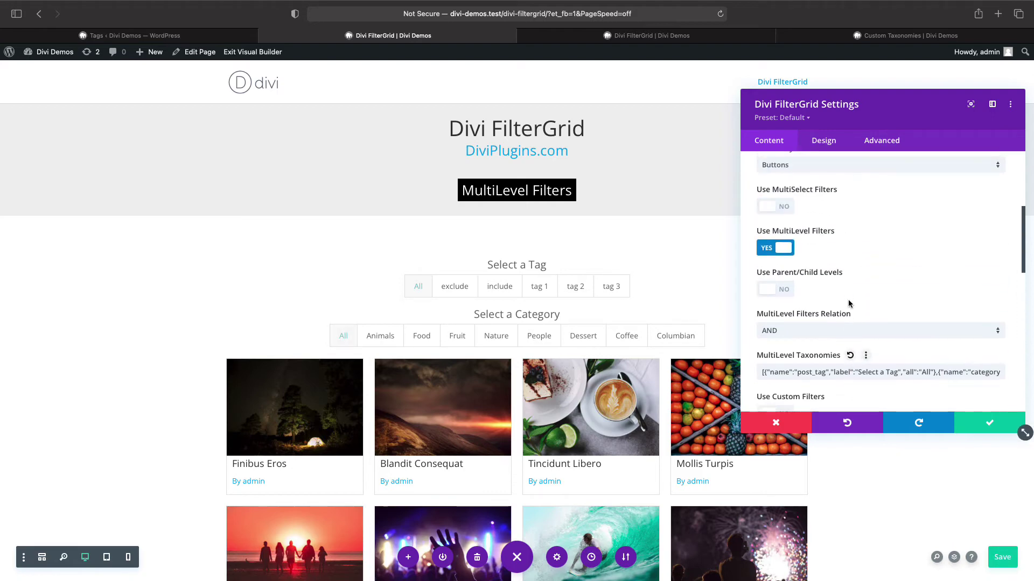
pyautogui.scroll(2, 848, 299)
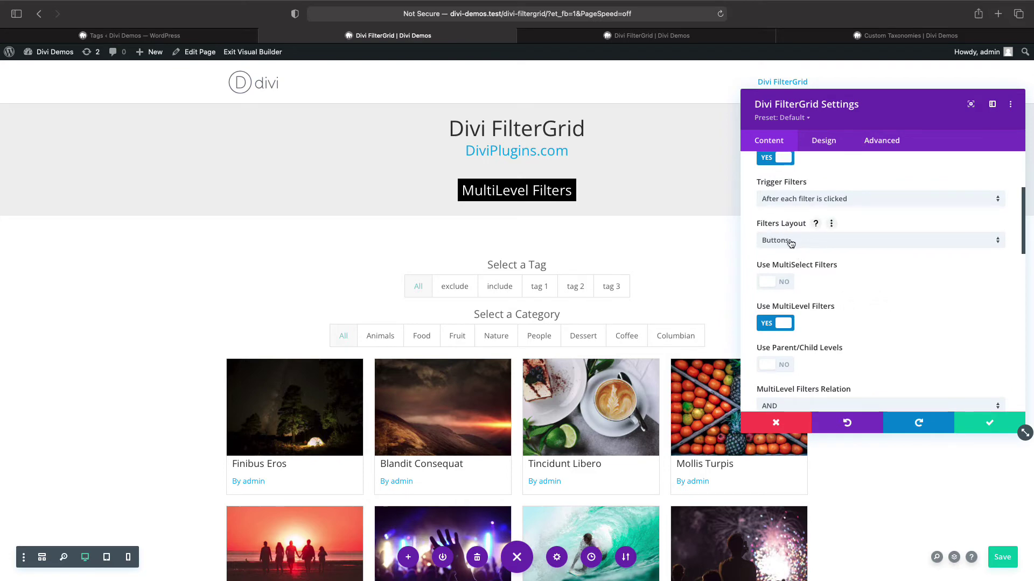
pyautogui.click(798, 242)
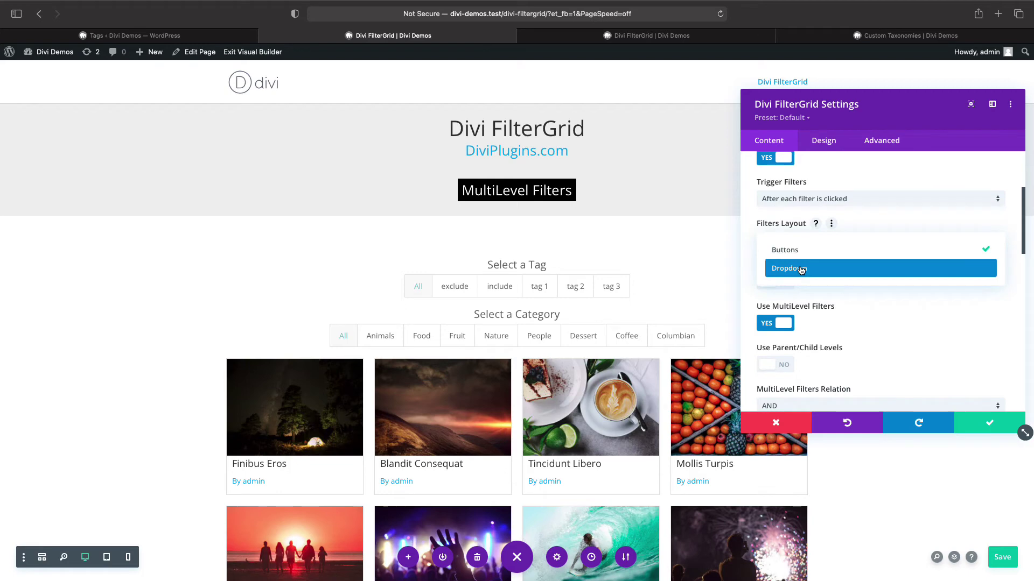
pyautogui.click(801, 269)
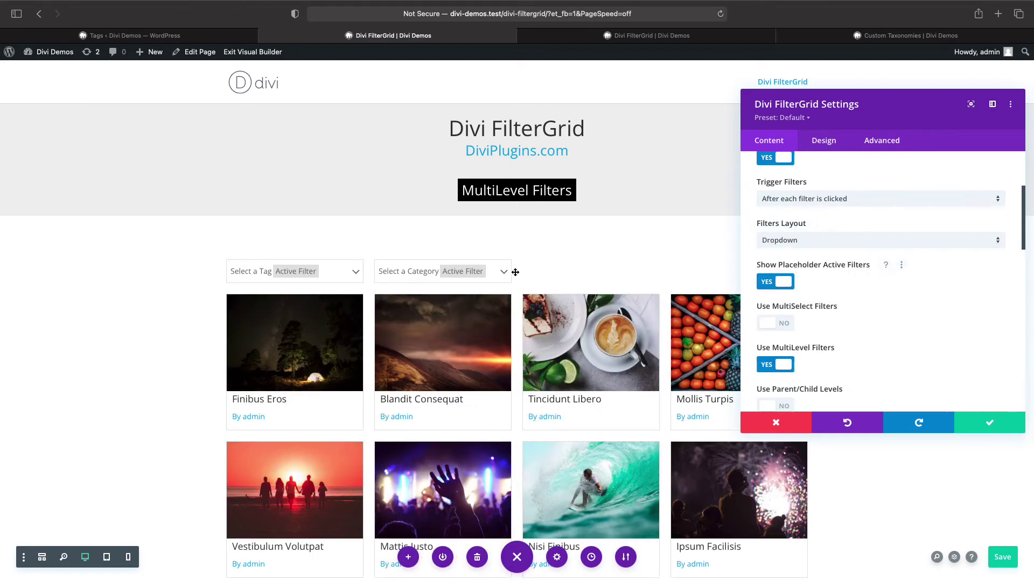
pyautogui.scroll(-3, 807, 270)
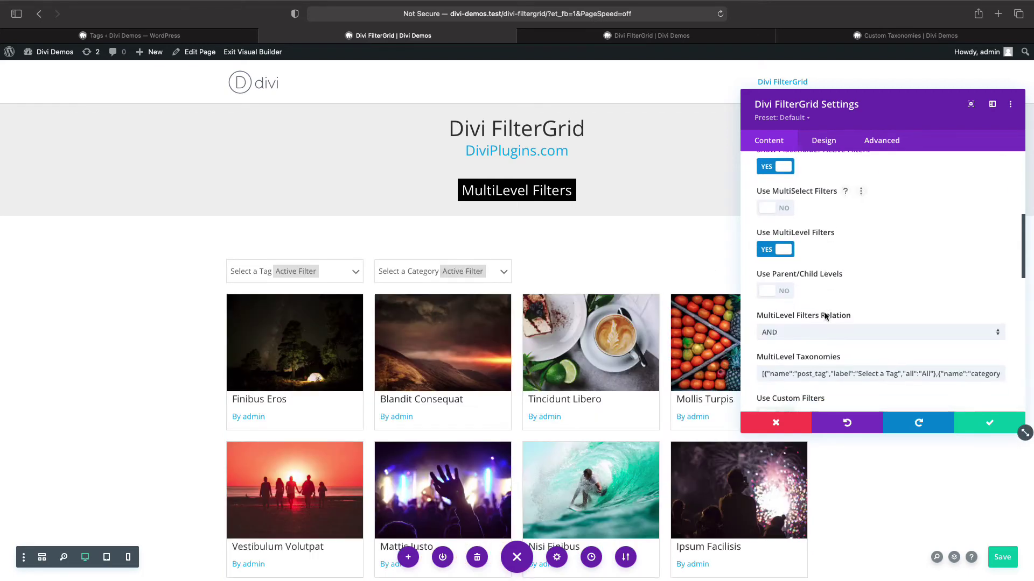
pyautogui.click(806, 362)
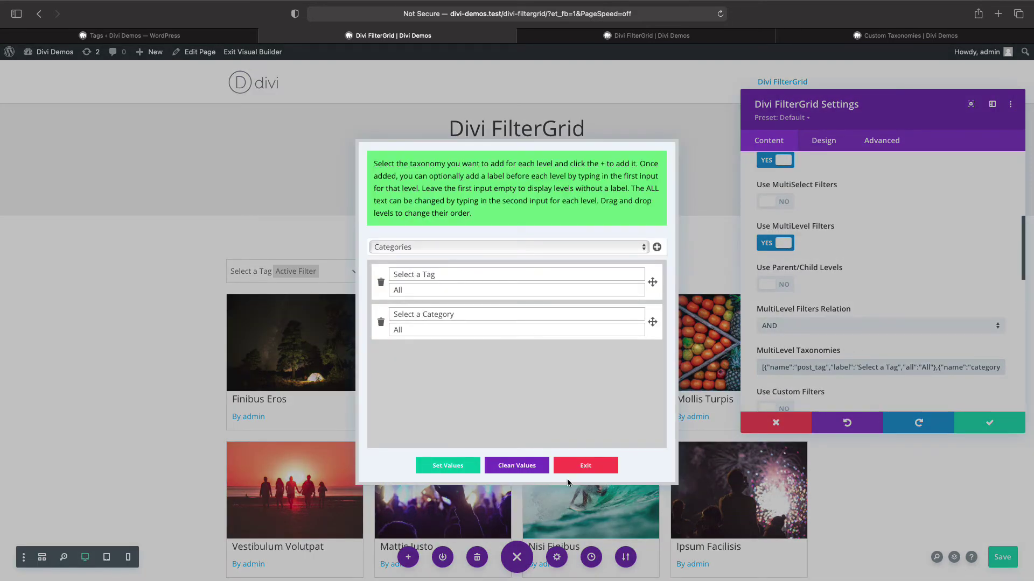
pyautogui.click(447, 466)
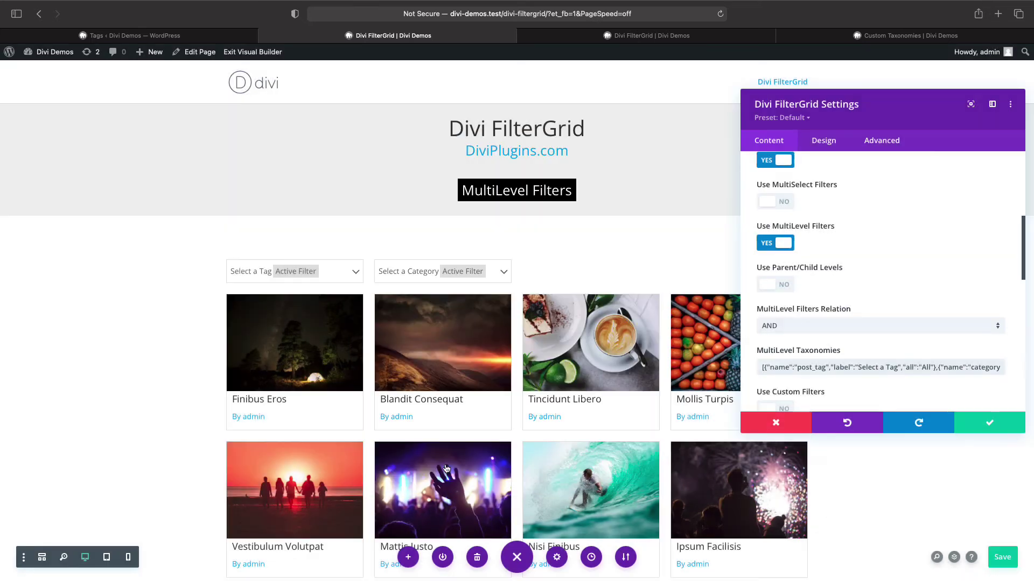
pyautogui.click(1004, 558)
pyautogui.click(993, 428)
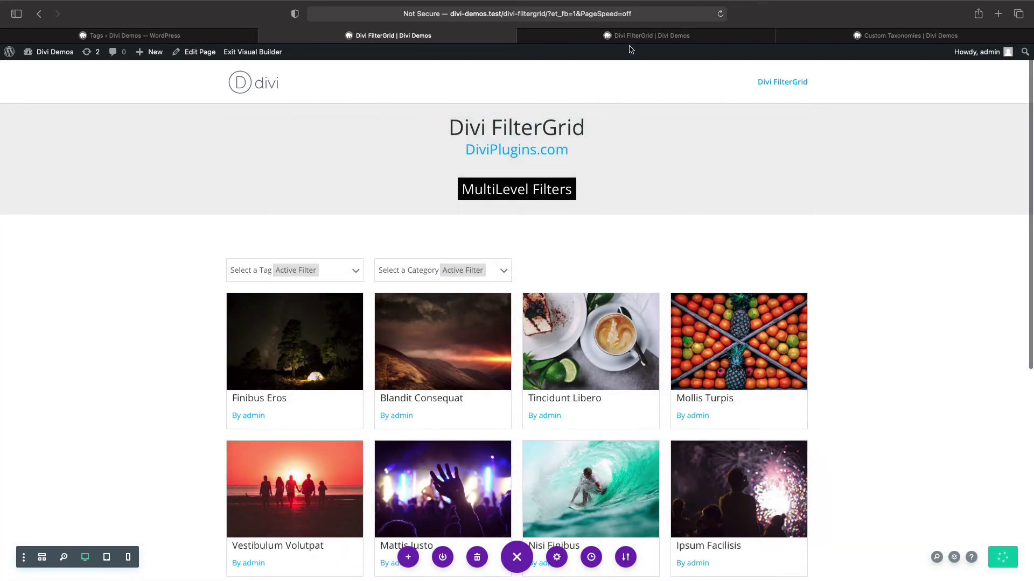
pyautogui.click(637, 40)
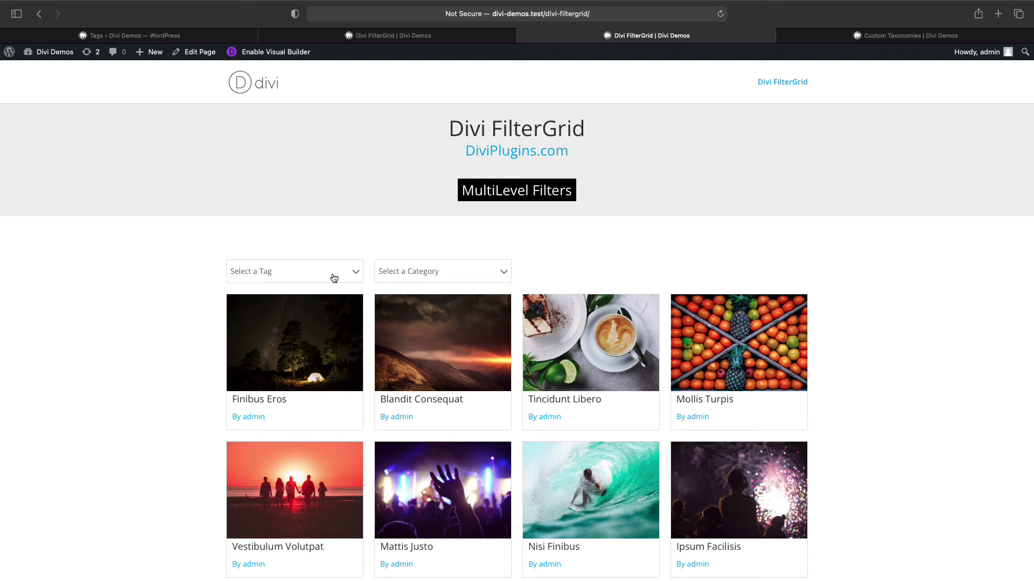
pyautogui.click(352, 275)
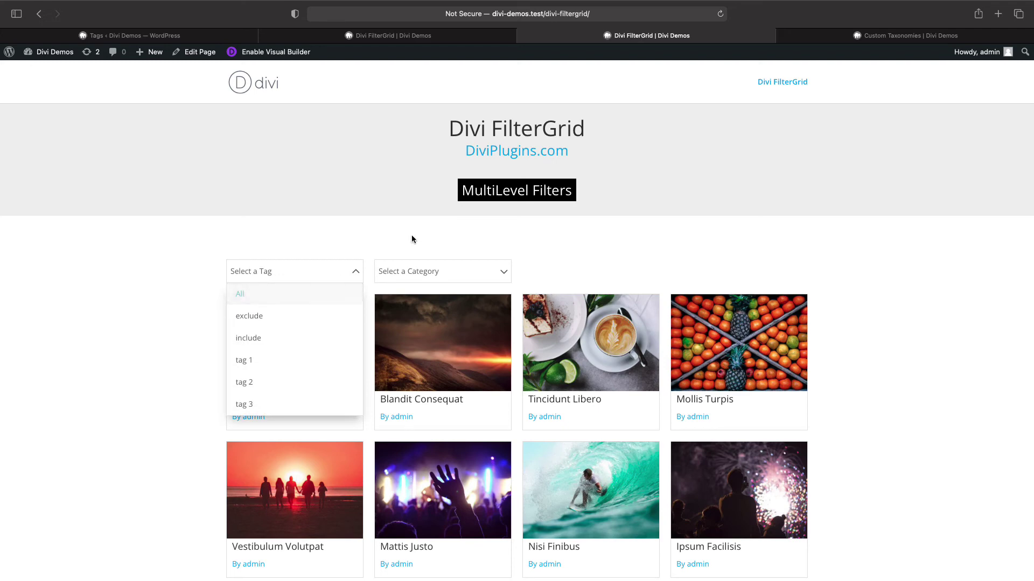
pyautogui.click(427, 35)
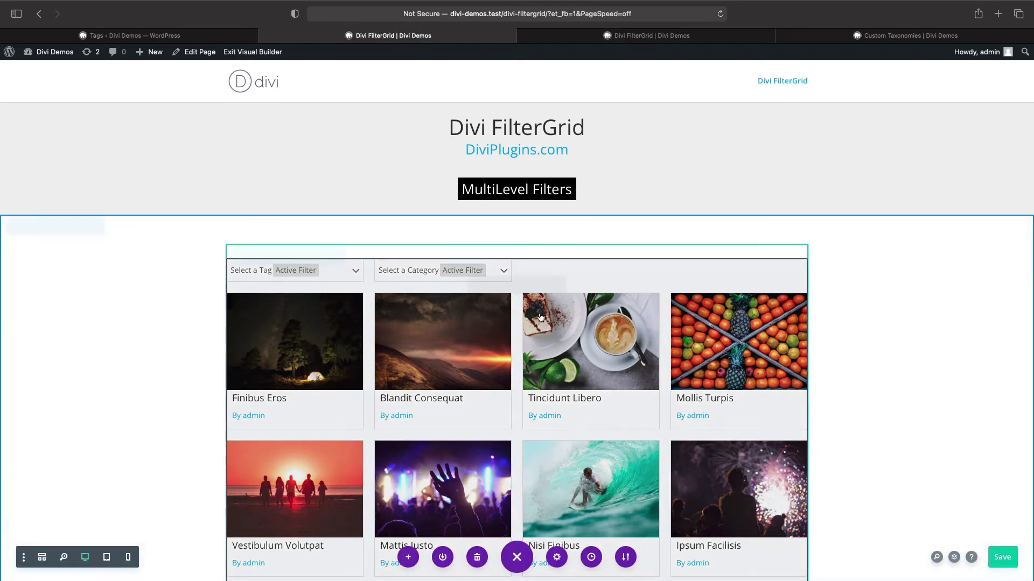
# Step: Set the FilterGrid's post type to Projects
pyautogui.click(492, 288)
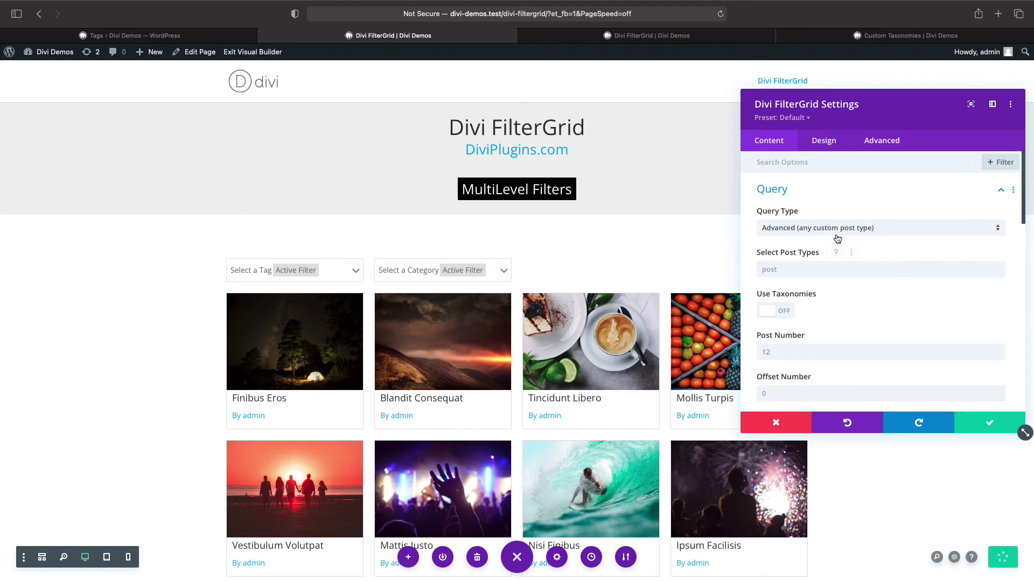
pyautogui.click(792, 272)
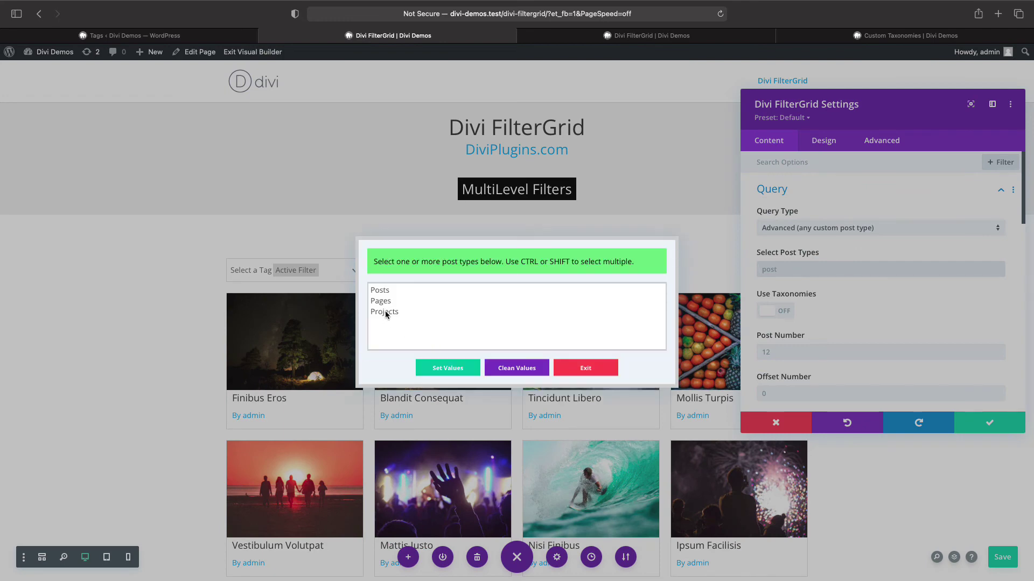
pyautogui.click(386, 311)
pyautogui.click(442, 370)
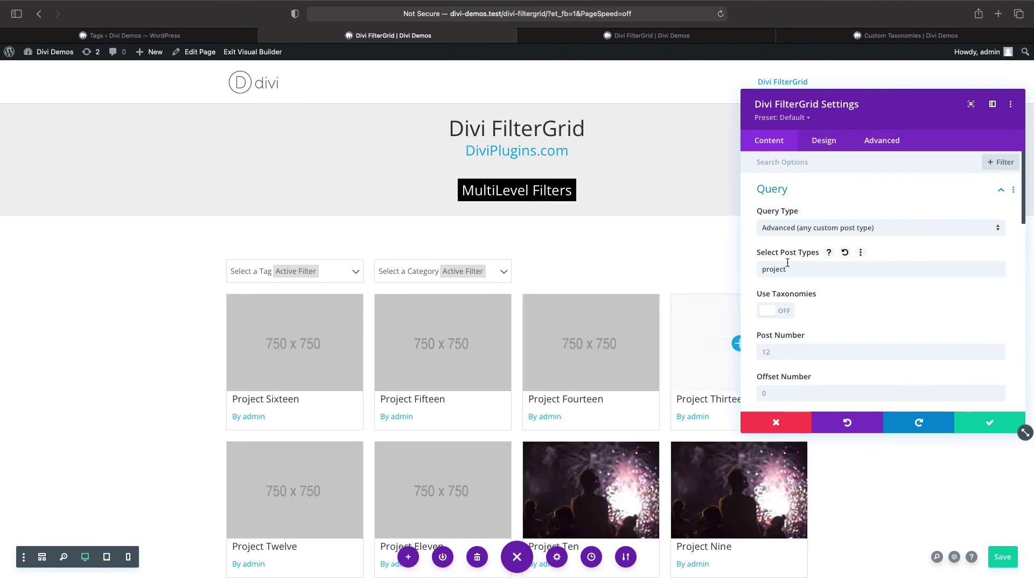
# Step: Open the MultiLevel Taxonomies editor in the Filters settings
pyautogui.scroll(-1, 787, 269)
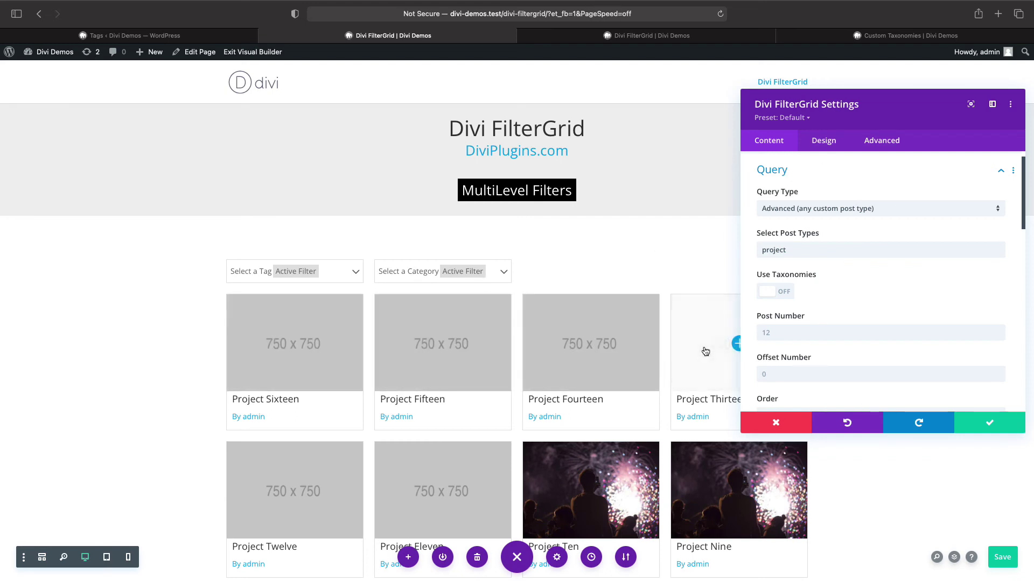
pyautogui.click(874, 171)
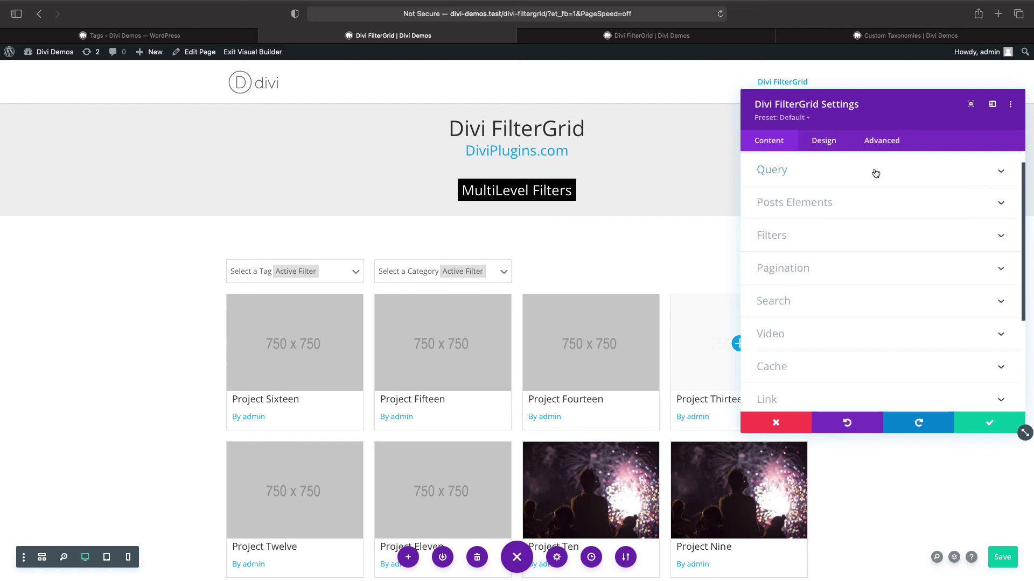
pyautogui.click(801, 241)
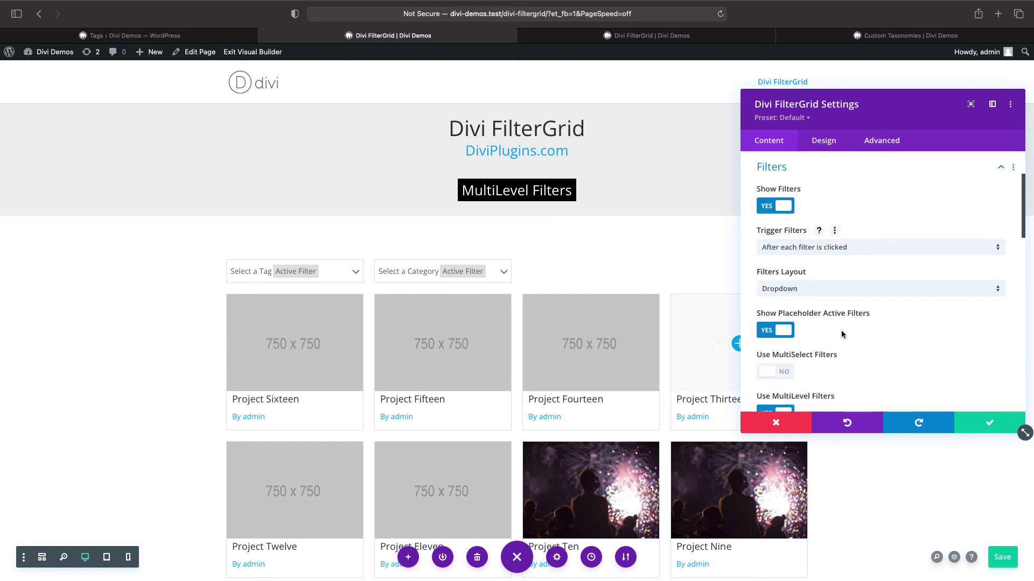
pyautogui.scroll(-5, 842, 330)
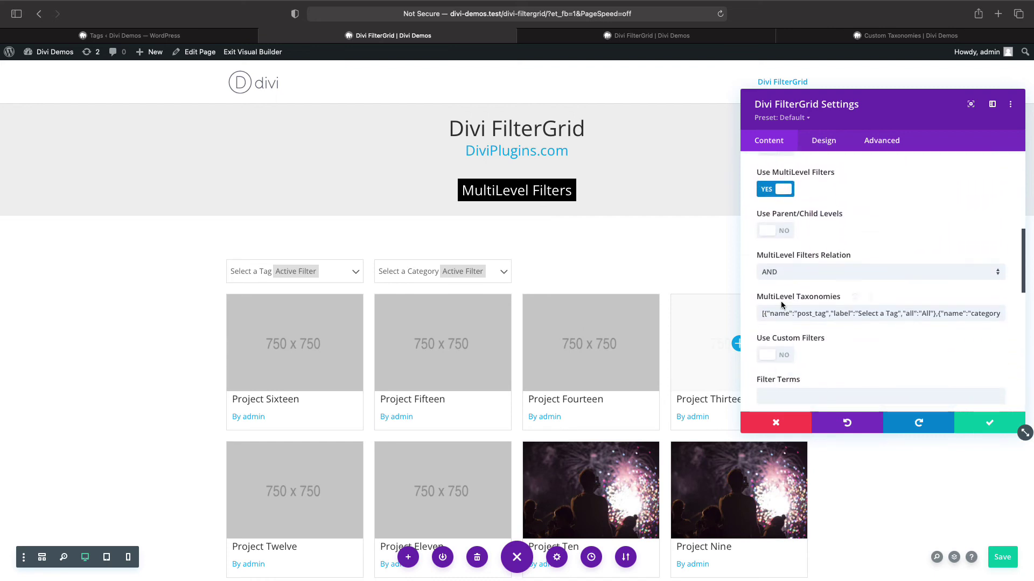
pyautogui.click(800, 312)
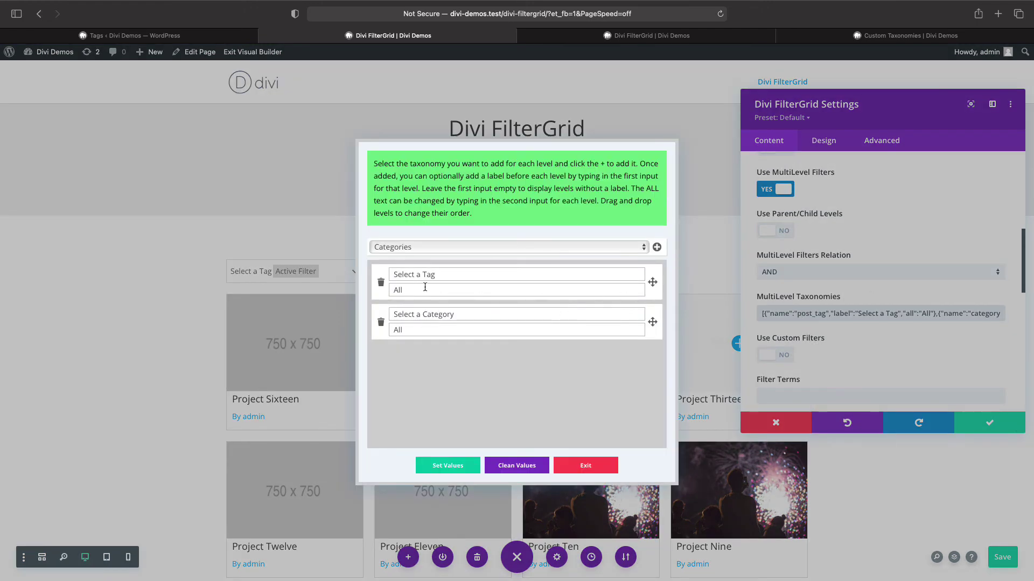
# Step: Remove the Tag and Category filter levels and add a Project Categories level
pyautogui.click(380, 283)
pyautogui.click(381, 283)
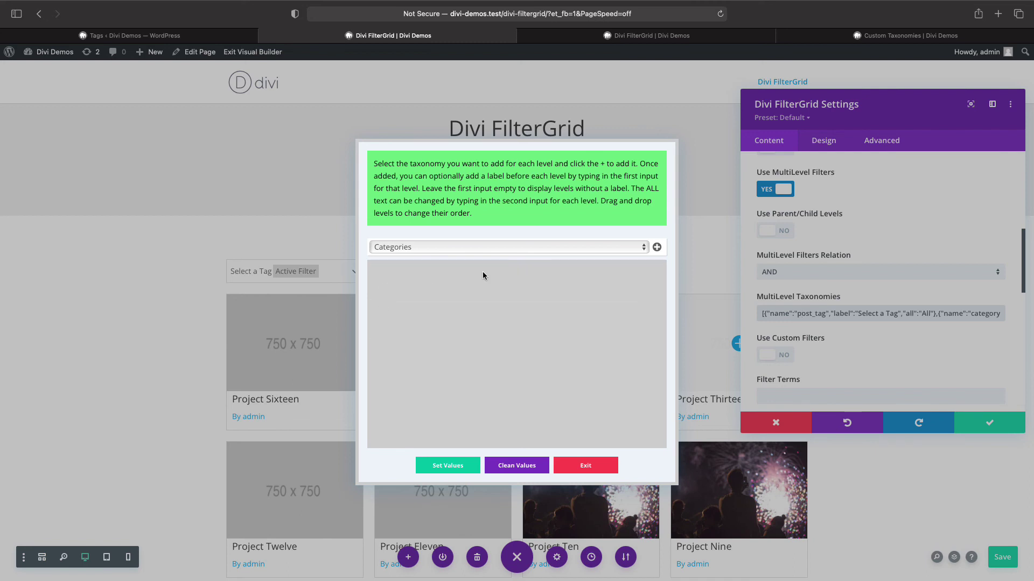
pyautogui.click(550, 250)
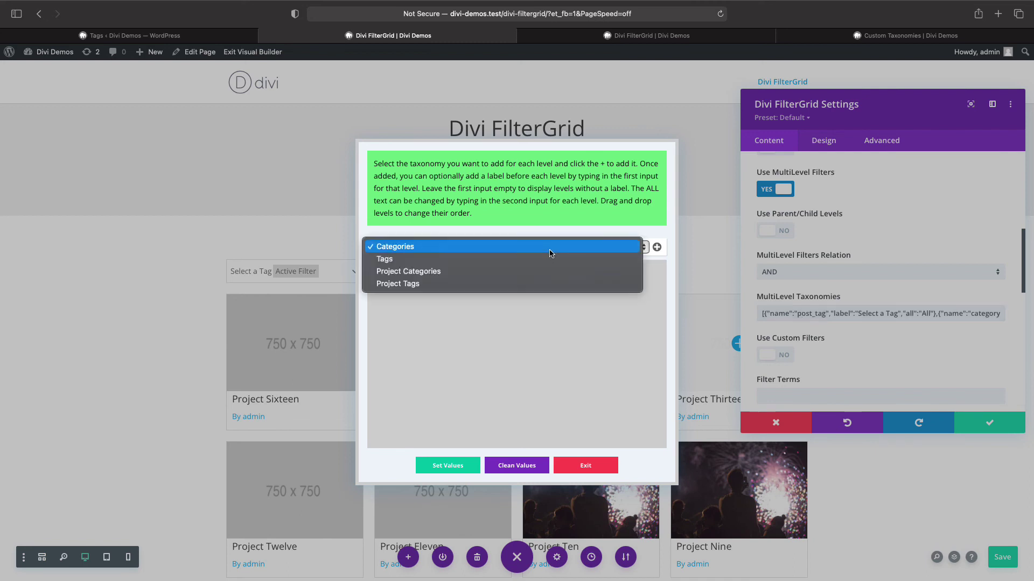
pyautogui.click(504, 272)
pyautogui.click(657, 247)
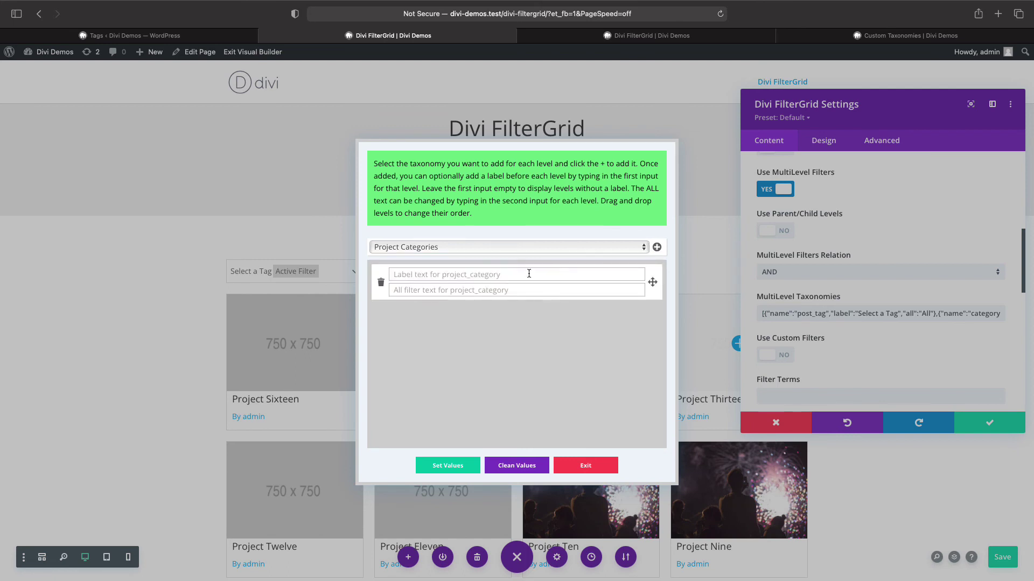
# Step: Add a Project Tags level after Project Categories and apply both levels to the grid
pyautogui.click(491, 250)
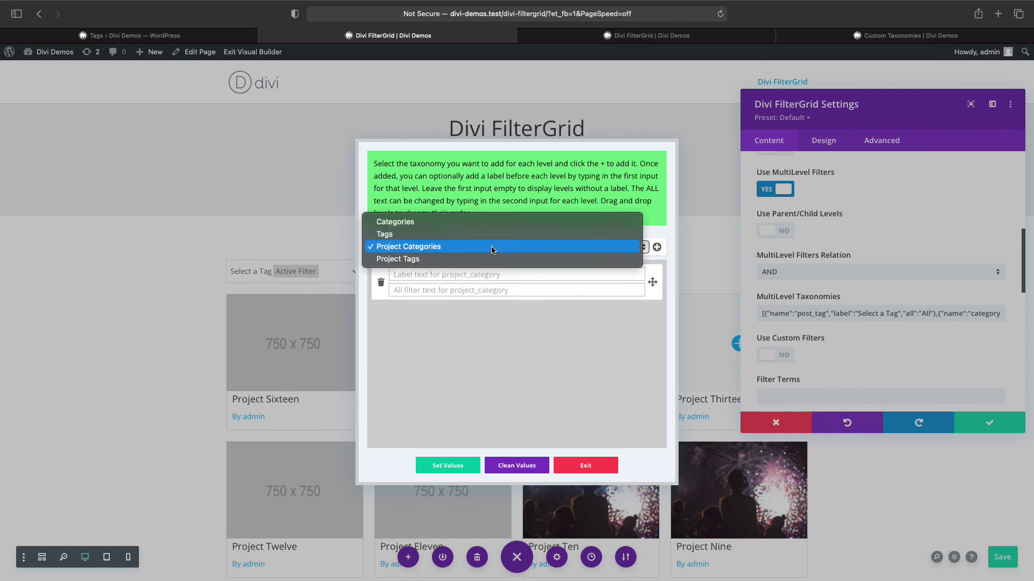
pyautogui.click(480, 258)
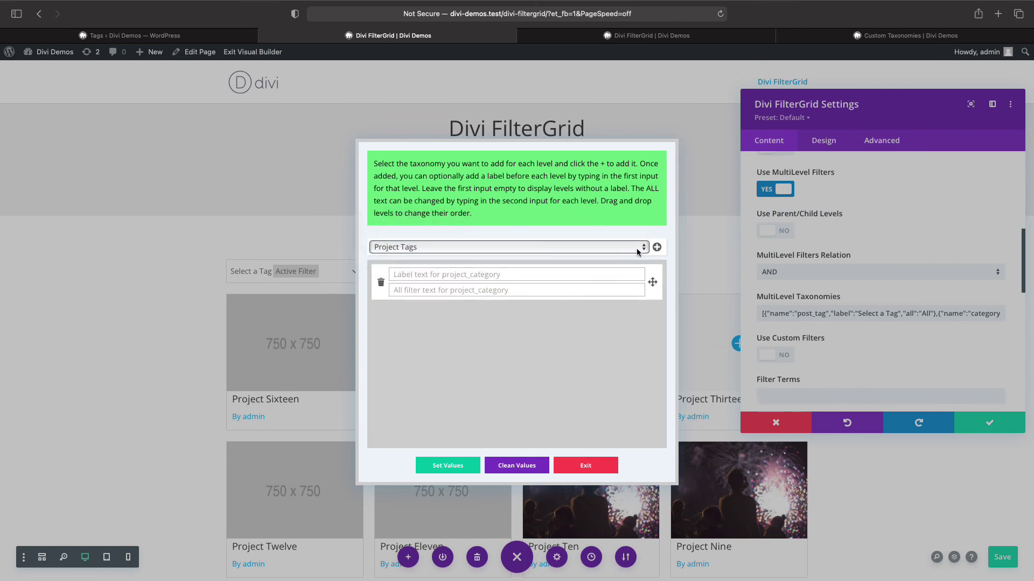
pyautogui.click(656, 247)
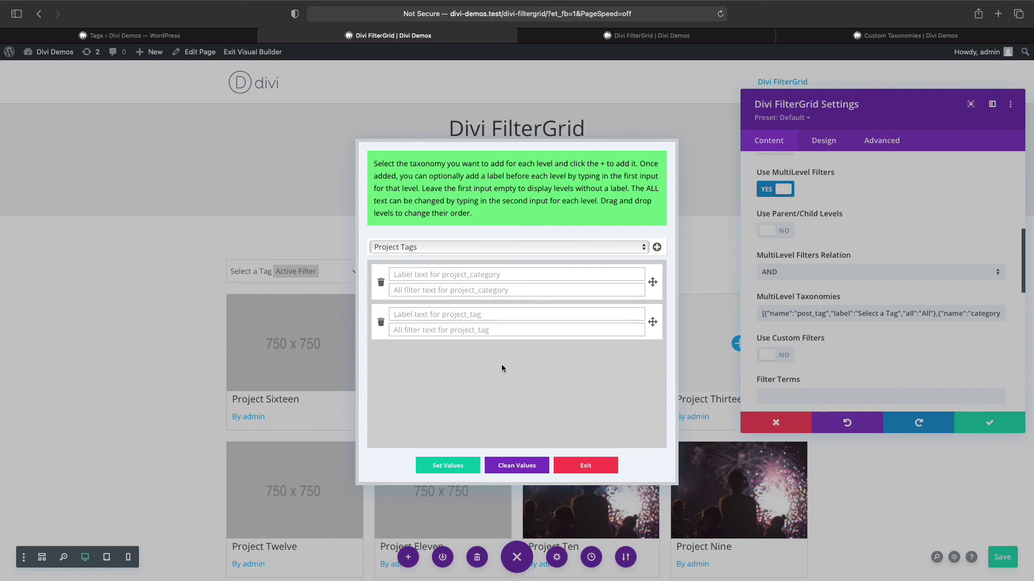
pyautogui.click(444, 466)
pyautogui.scroll(4, 907, 243)
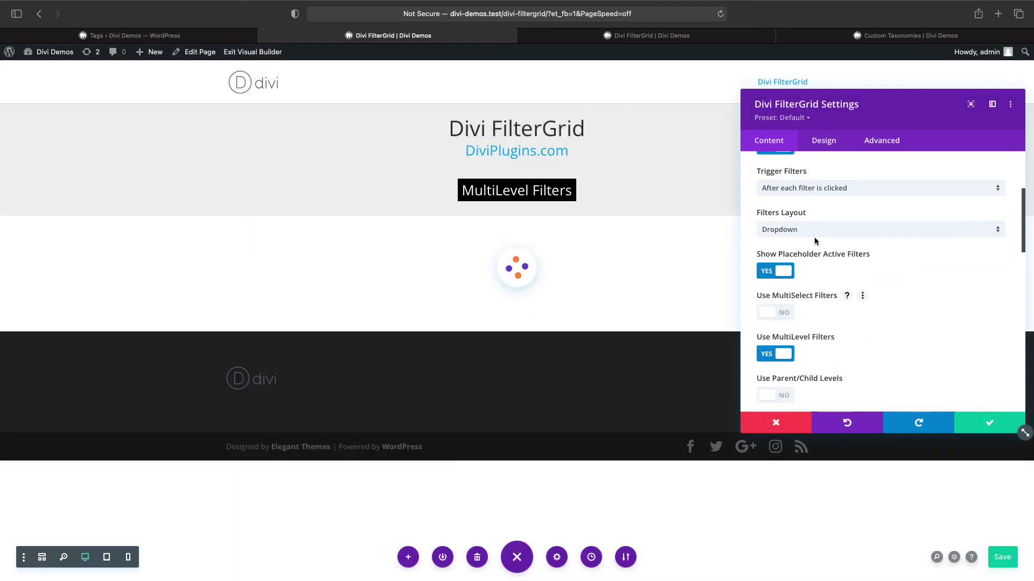
pyautogui.click(815, 238)
# Step: Switch the filters layout to Buttons and re-apply the Project Categories and Project Tags levels
pyautogui.click(808, 237)
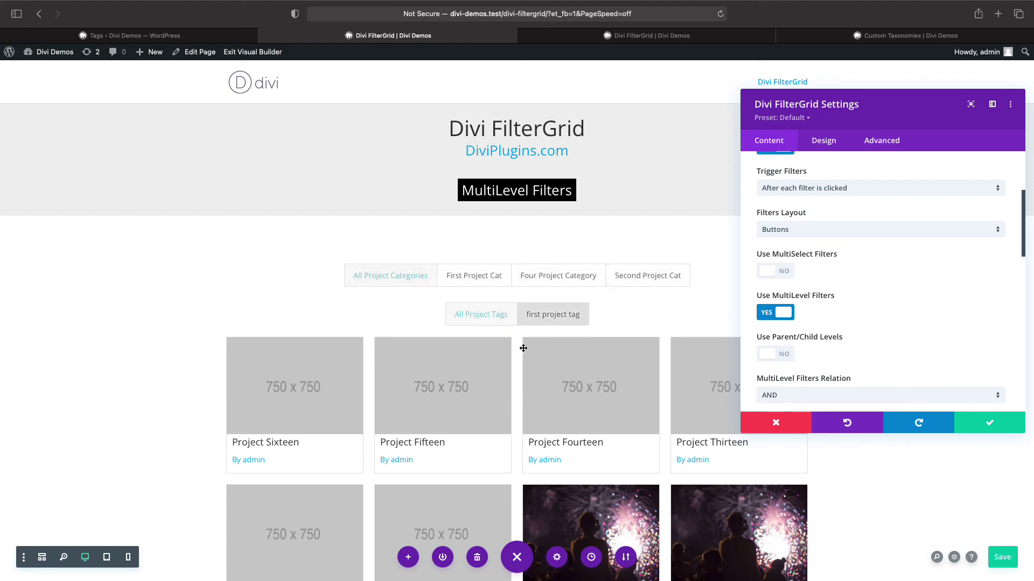
pyautogui.scroll(-3, 539, 329)
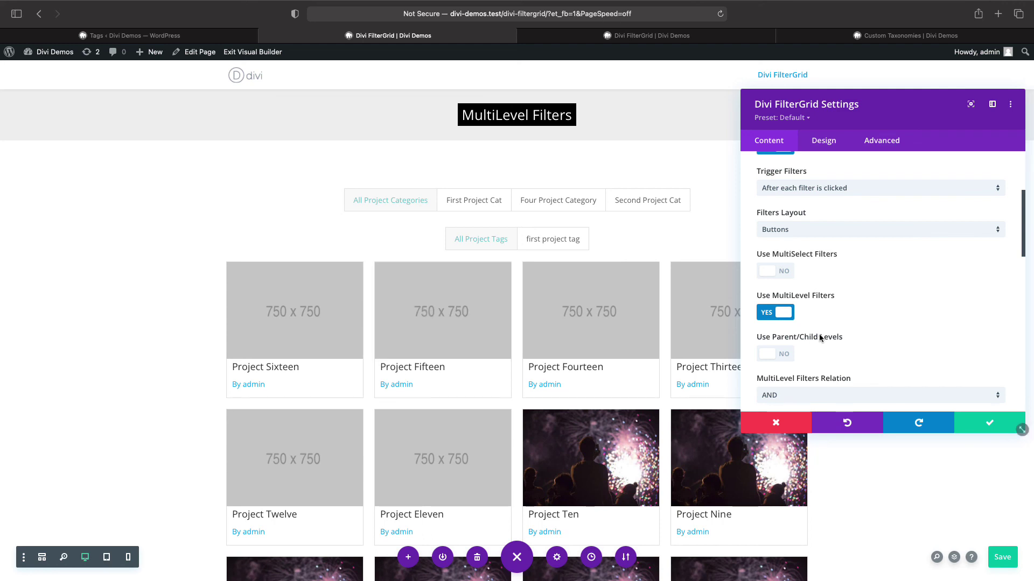
pyautogui.scroll(-2, 874, 331)
pyautogui.click(870, 326)
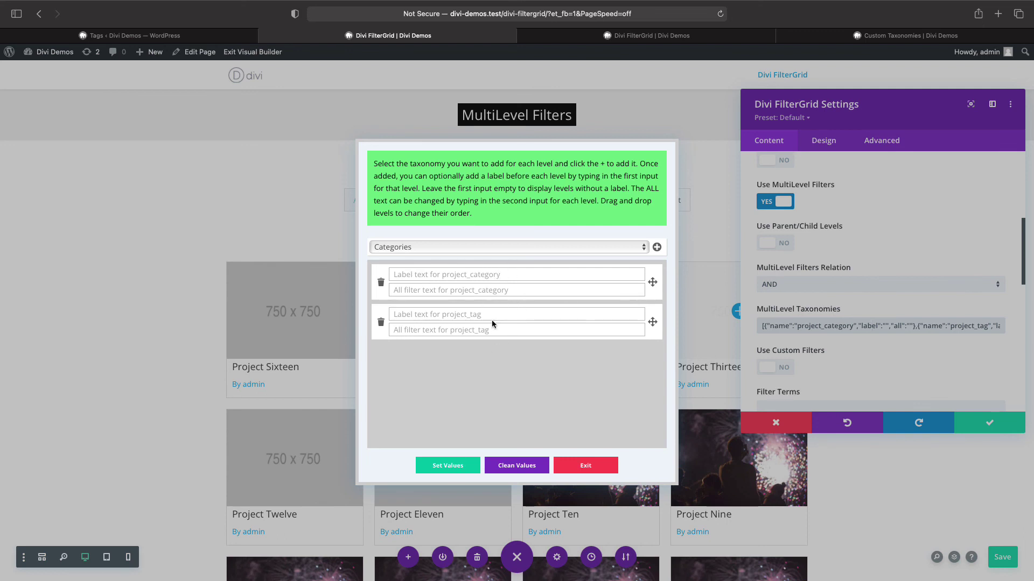
pyautogui.click(451, 467)
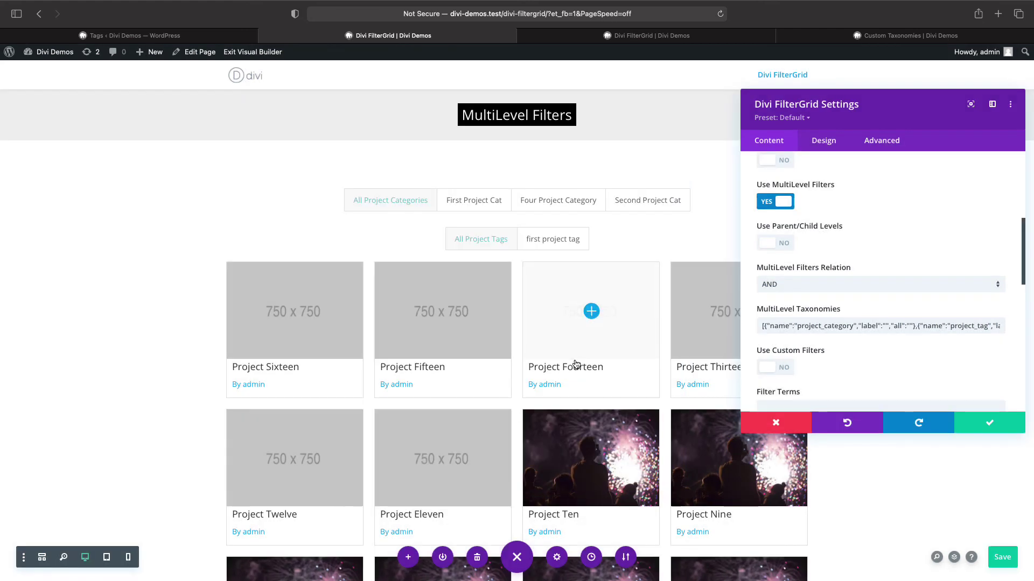
pyautogui.scroll(1, 646, 286)
pyautogui.scroll(2, 645, 286)
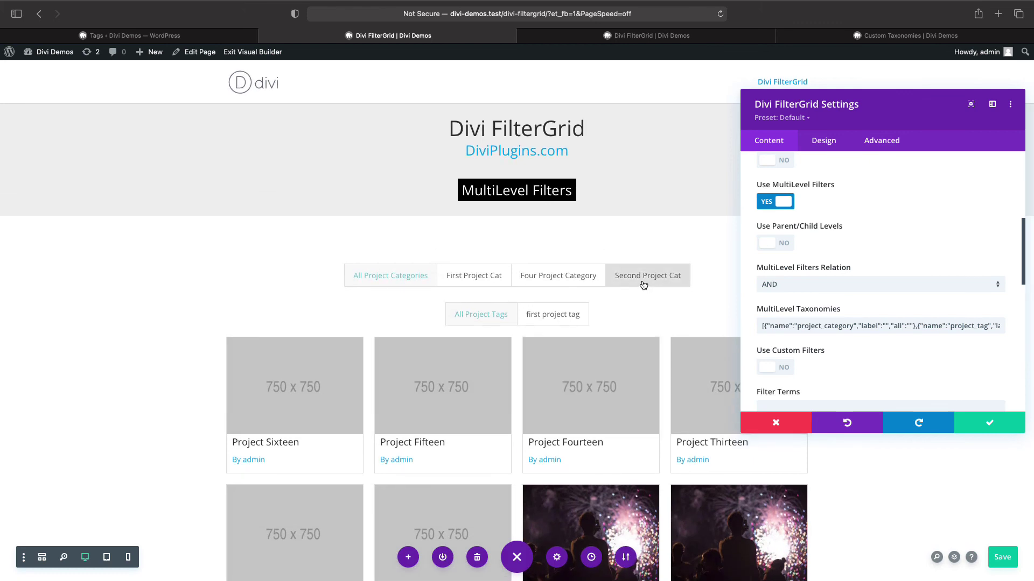